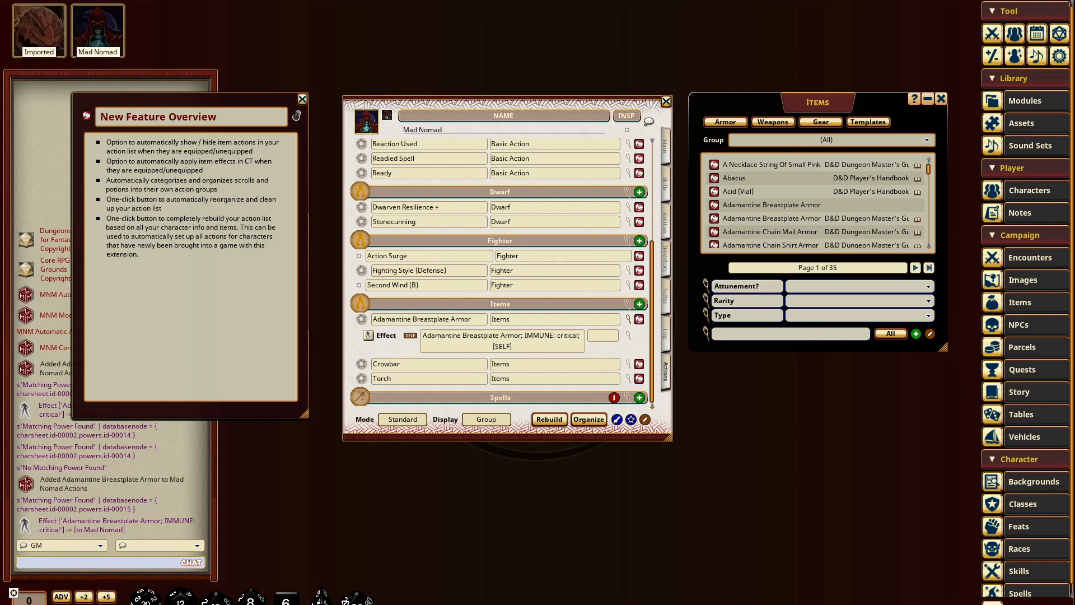
Step: Review Mad Nomad's equipment inventory, then return to the character's action list
{"action": "left_click_drag", "start_coordinate": [838, 107], "coordinate": [852, 109]}
{"action": "scroll", "coordinate": [493, 283], "scroll_direction": "up", "scroll_amount": 3}
{"action": "scroll", "coordinate": [495, 281], "scroll_direction": "down", "scroll_amount": 3}
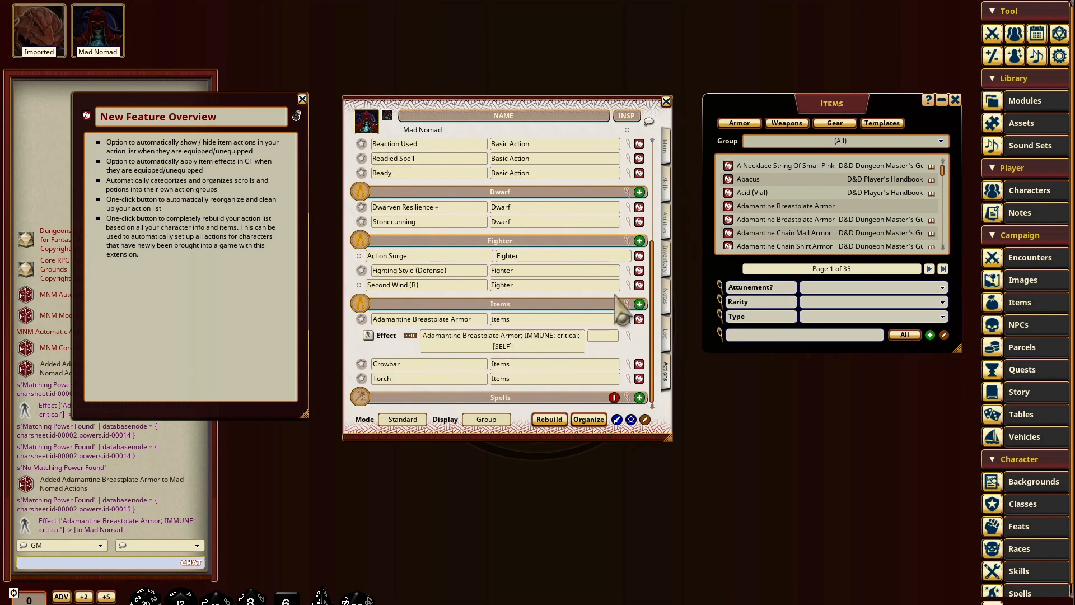
{"action": "left_click", "coordinate": [668, 266]}
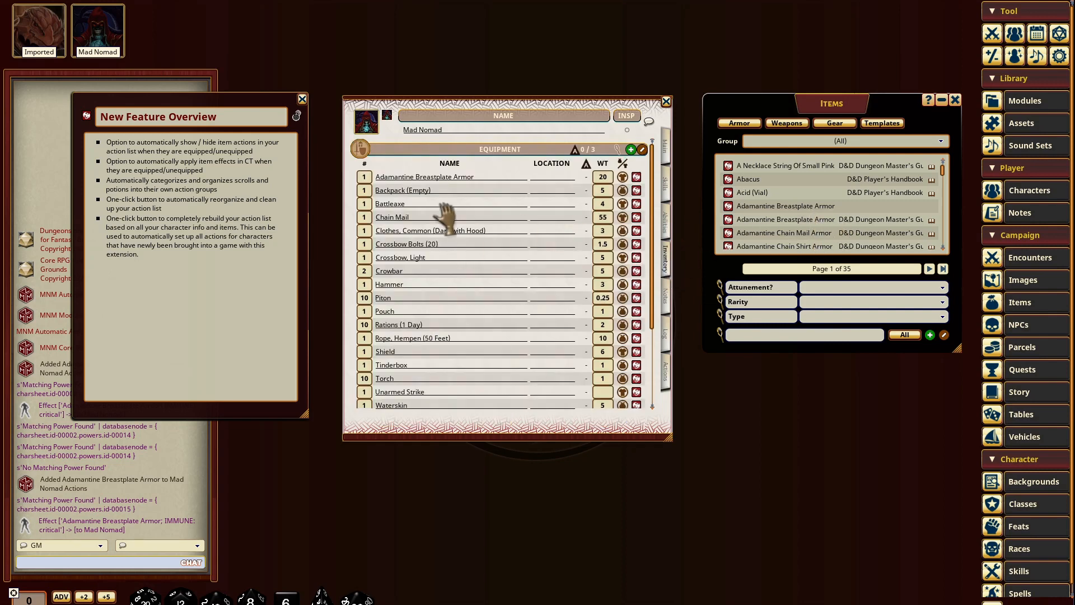
{"action": "scroll", "coordinate": [458, 247], "scroll_direction": "down", "scroll_amount": 3}
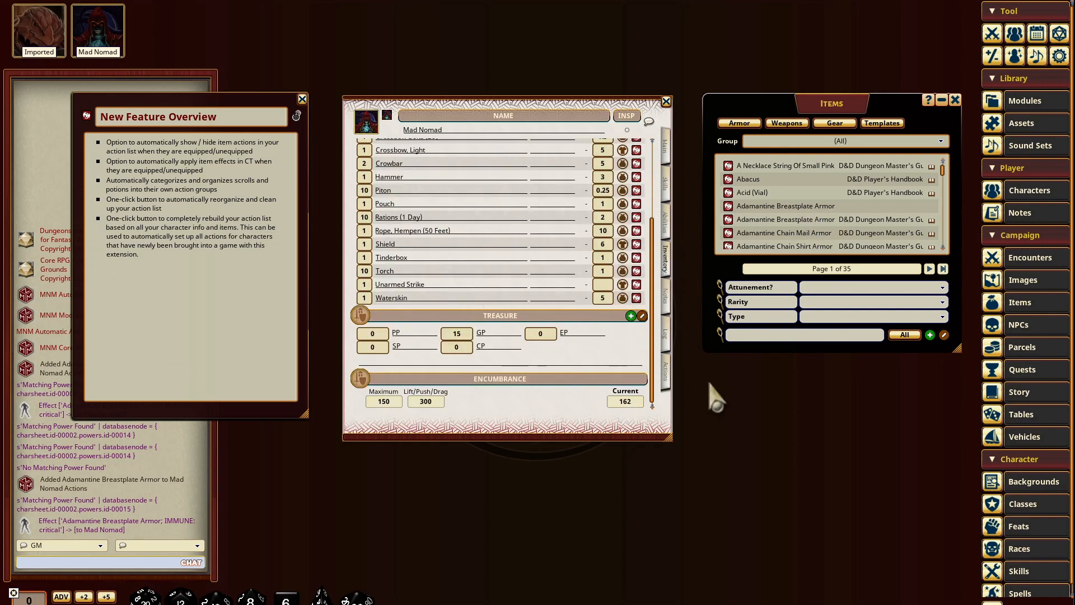
{"action": "left_click", "coordinate": [667, 374]}
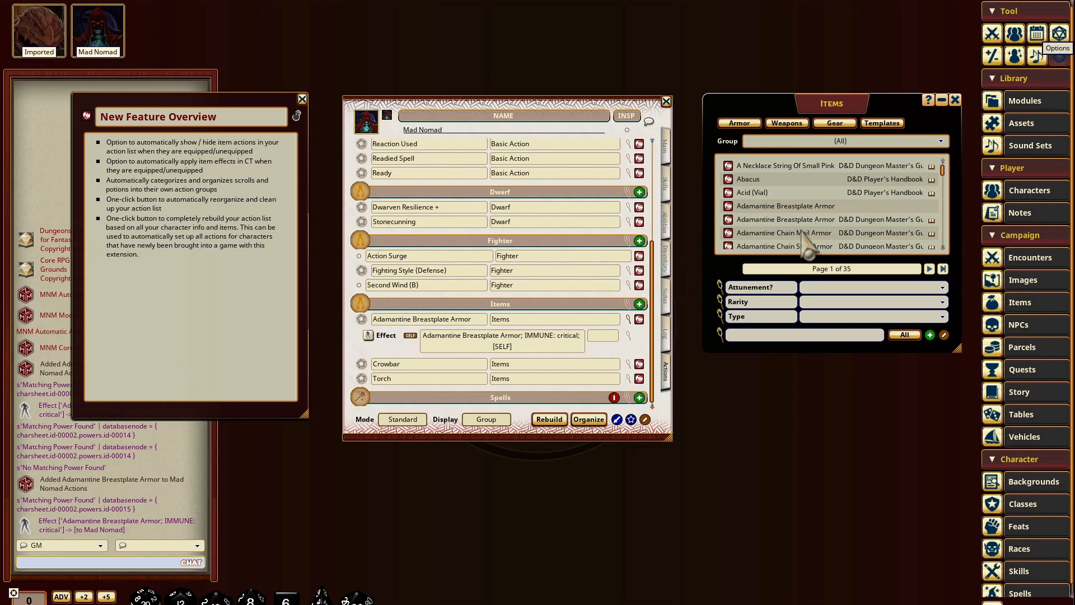
Step: Bring up the MNM Automatic Actions options and arrange that window beside the character sheet
{"action": "scroll", "coordinate": [538, 305], "scroll_direction": "down", "scroll_amount": 10}
{"action": "left_click_drag", "start_coordinate": [538, 193], "coordinate": [847, 324]}
{"action": "left_click_drag", "start_coordinate": [569, 107], "coordinate": [553, 106]}
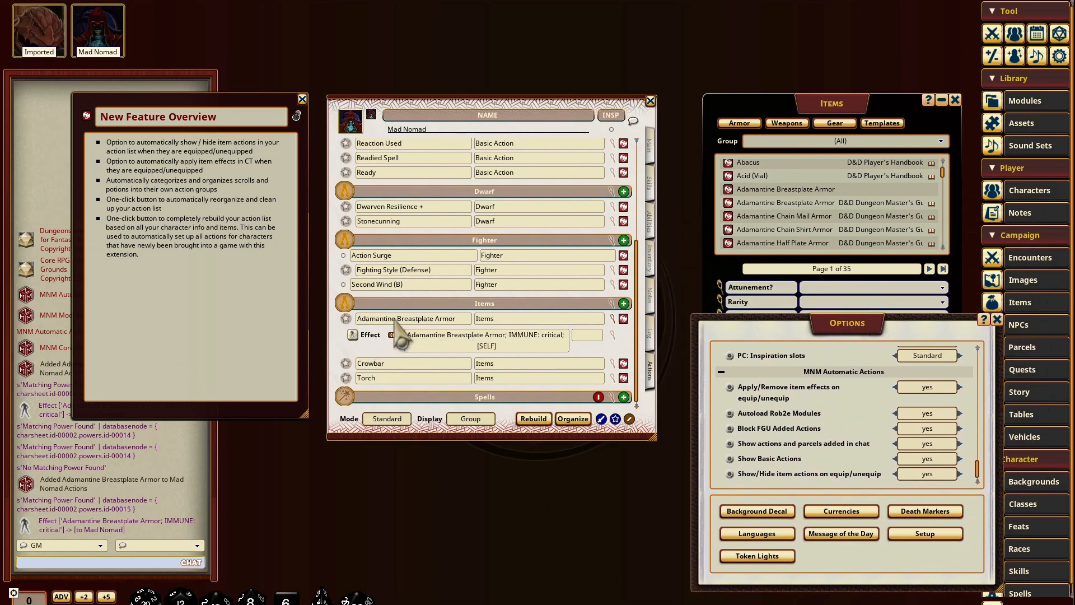
Step: Unequip the Adamantine Breastplate Armor in Mad Nomad's inventory and check the Items group in the action list
{"action": "left_click", "coordinate": [653, 263]}
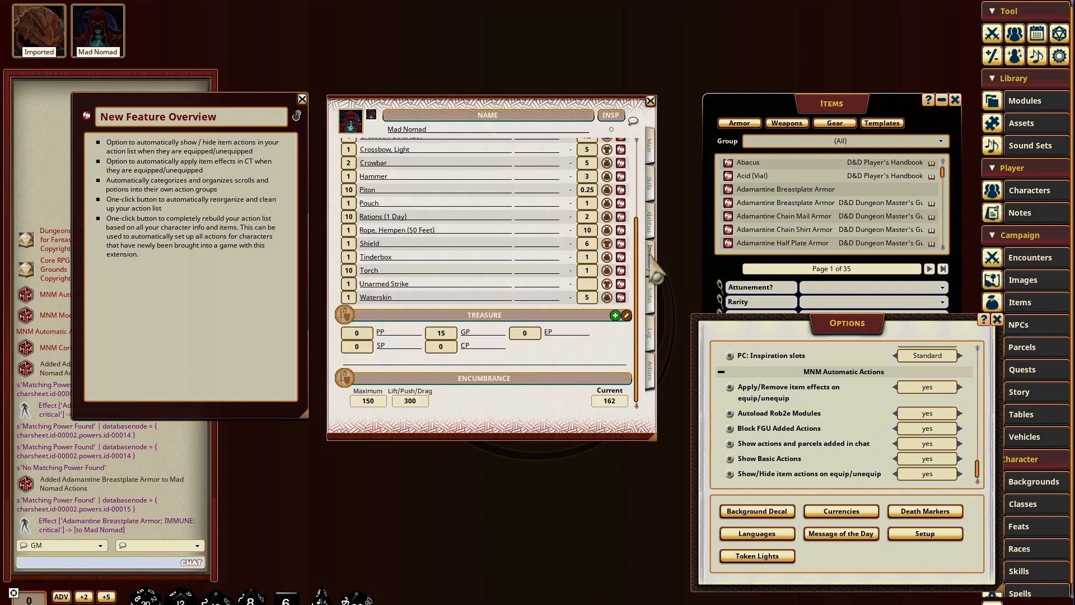
{"action": "scroll", "coordinate": [465, 277], "scroll_direction": "up", "scroll_amount": 5}
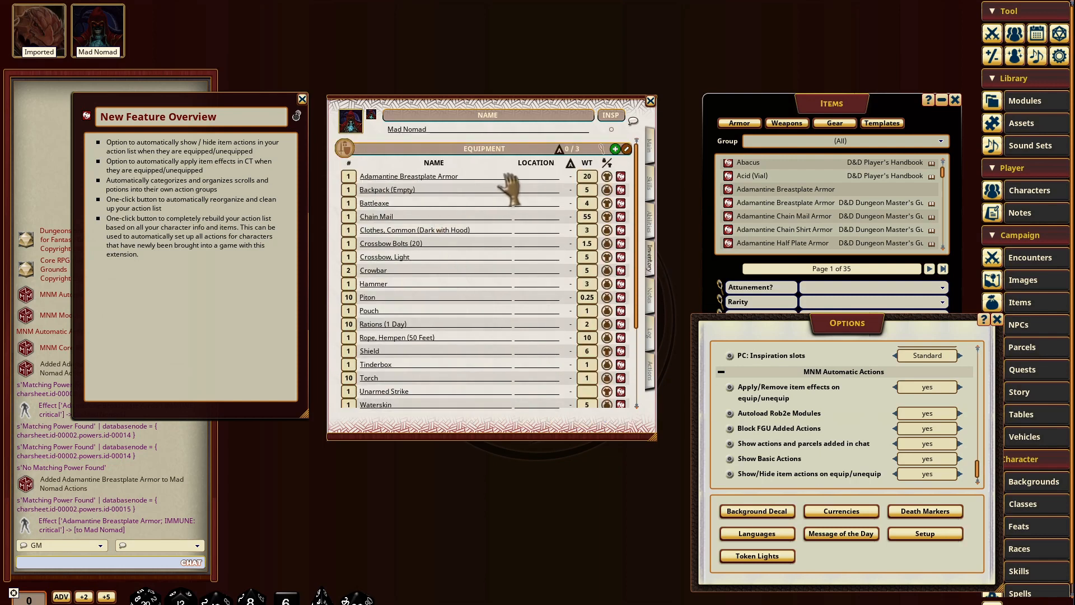
{"action": "left_click", "coordinate": [607, 176]}
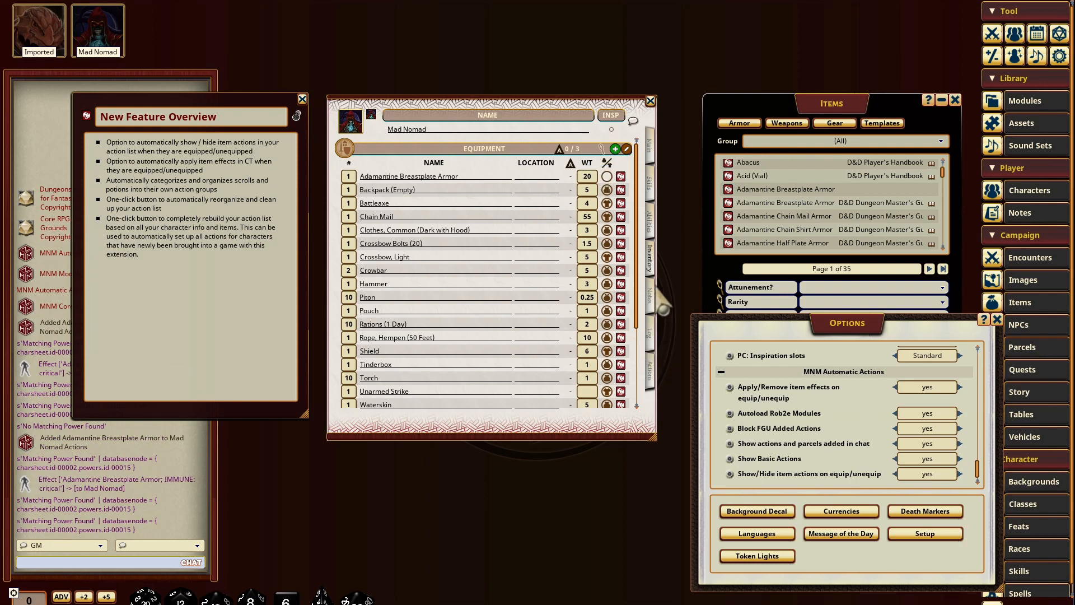
{"action": "left_click", "coordinate": [652, 380]}
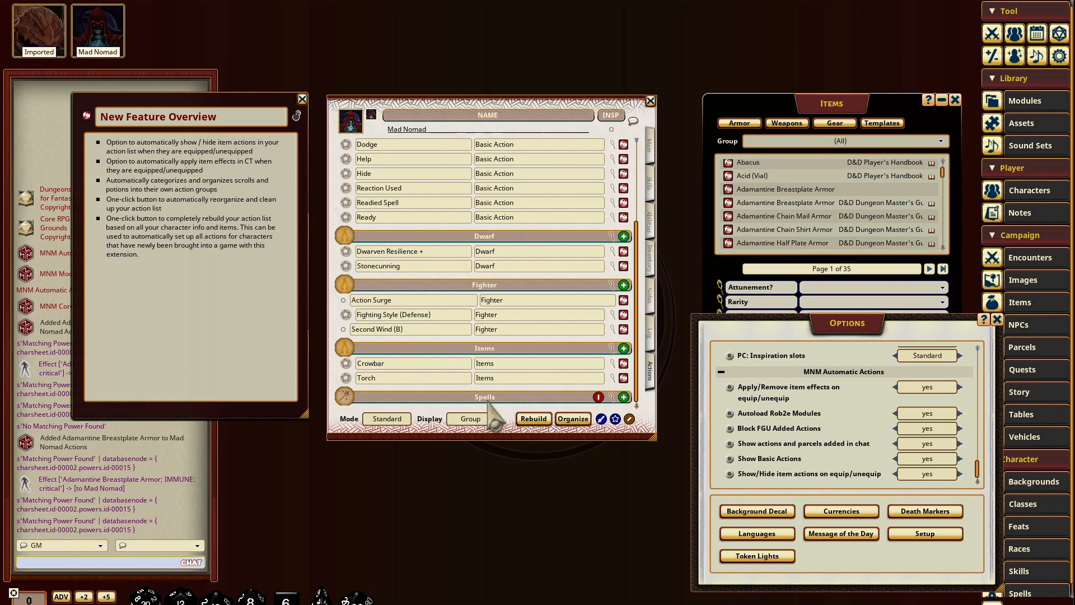
Step: Equip the Adamantine Breastplate Armor again and check its effect entry in the action list
{"action": "left_click", "coordinate": [652, 260]}
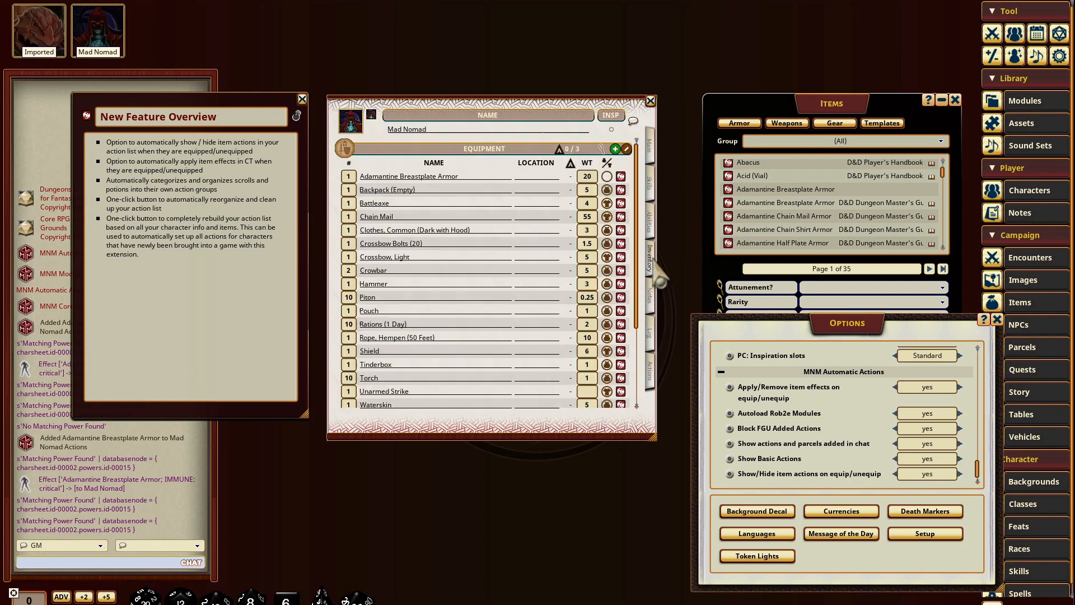
{"action": "left_click", "coordinate": [608, 177]}
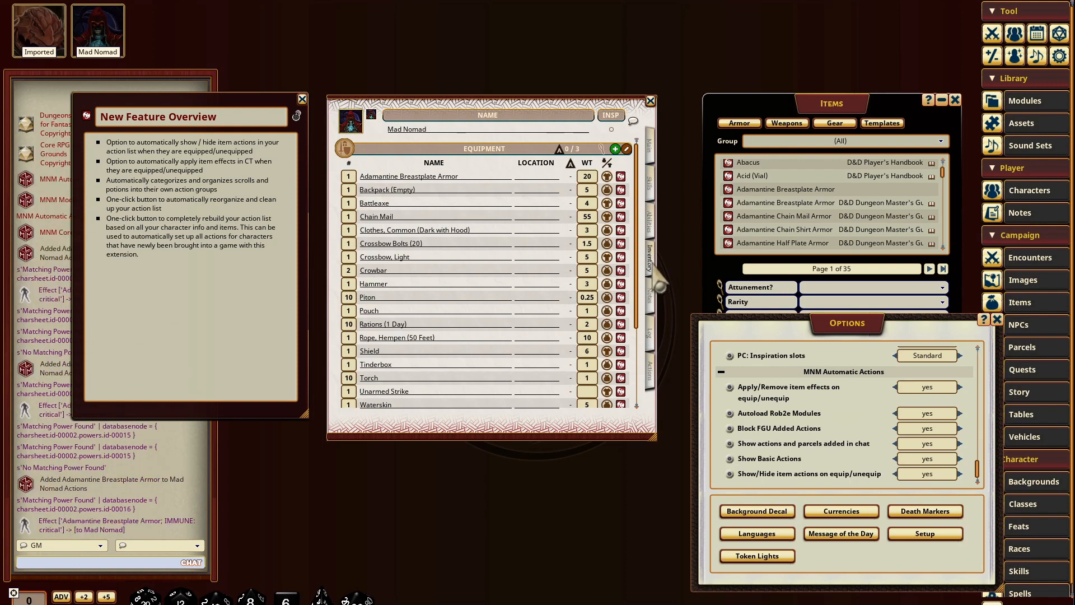
{"action": "left_click", "coordinate": [650, 386]}
{"action": "scroll", "coordinate": [484, 269], "scroll_direction": "down", "scroll_amount": 2}
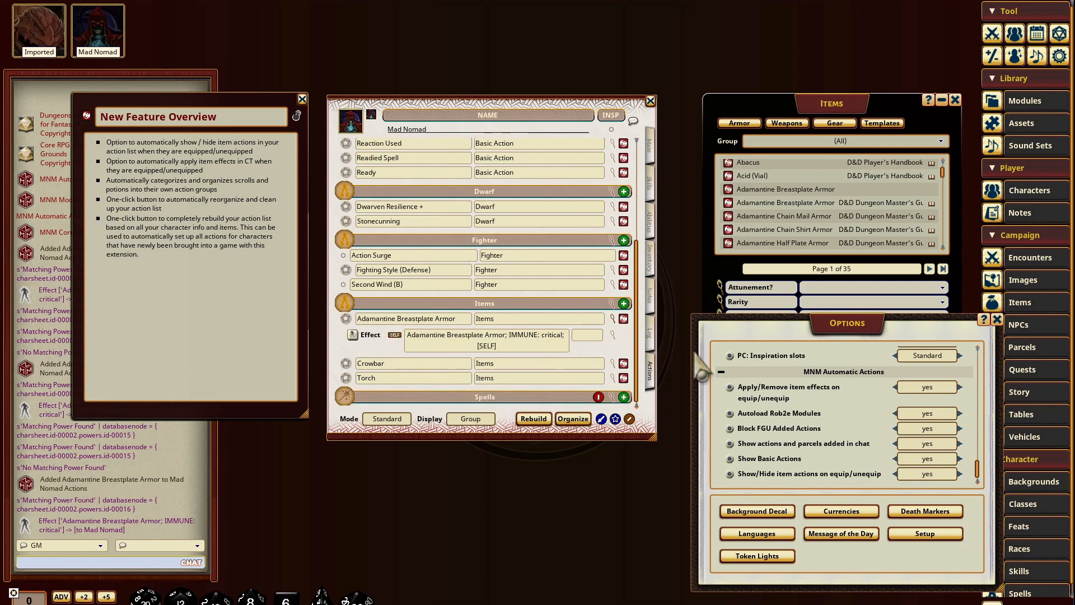
{"action": "scroll", "coordinate": [822, 473], "scroll_direction": "up", "scroll_amount": 1}
{"action": "scroll", "coordinate": [822, 473], "scroll_direction": "down", "scroll_amount": 1}
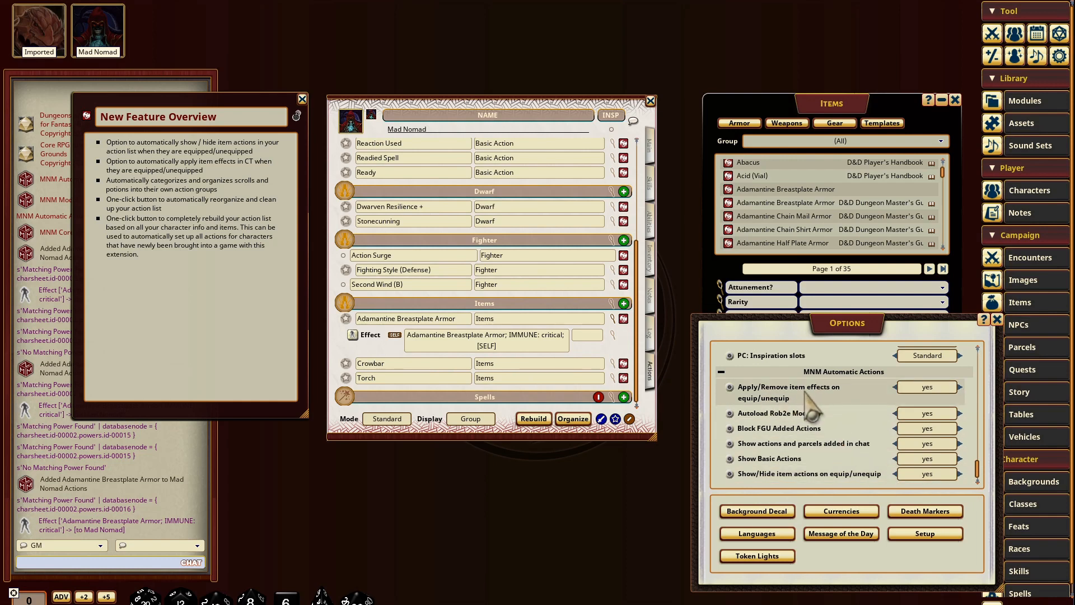
Step: Close the item library, open the Combat Tracker and place it beside the character sheet
{"action": "left_click", "coordinate": [955, 101]}
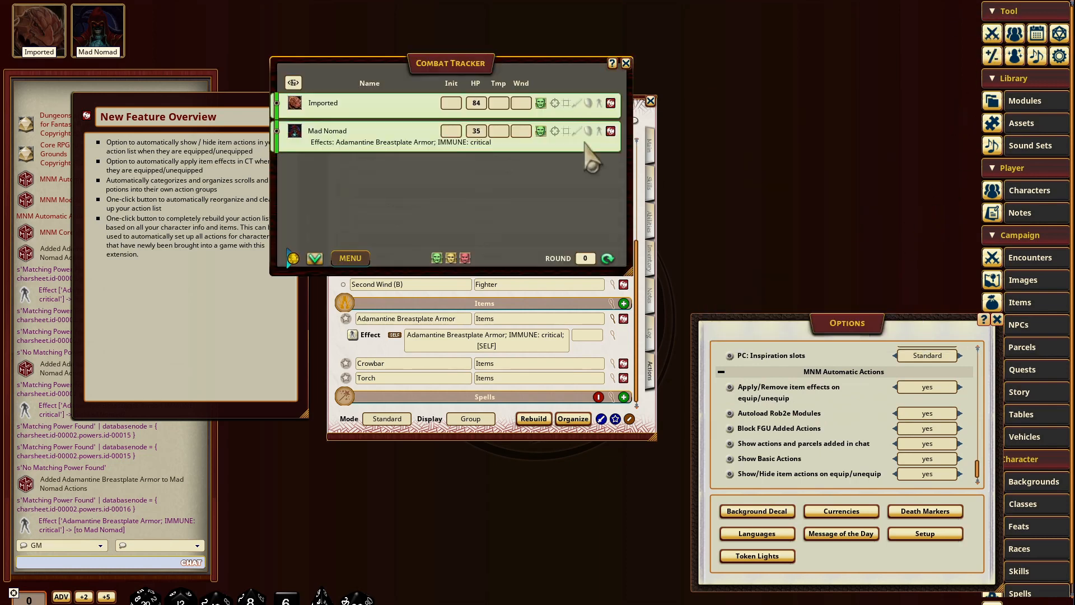
{"action": "left_click_drag", "start_coordinate": [482, 70], "coordinate": [876, 84]}
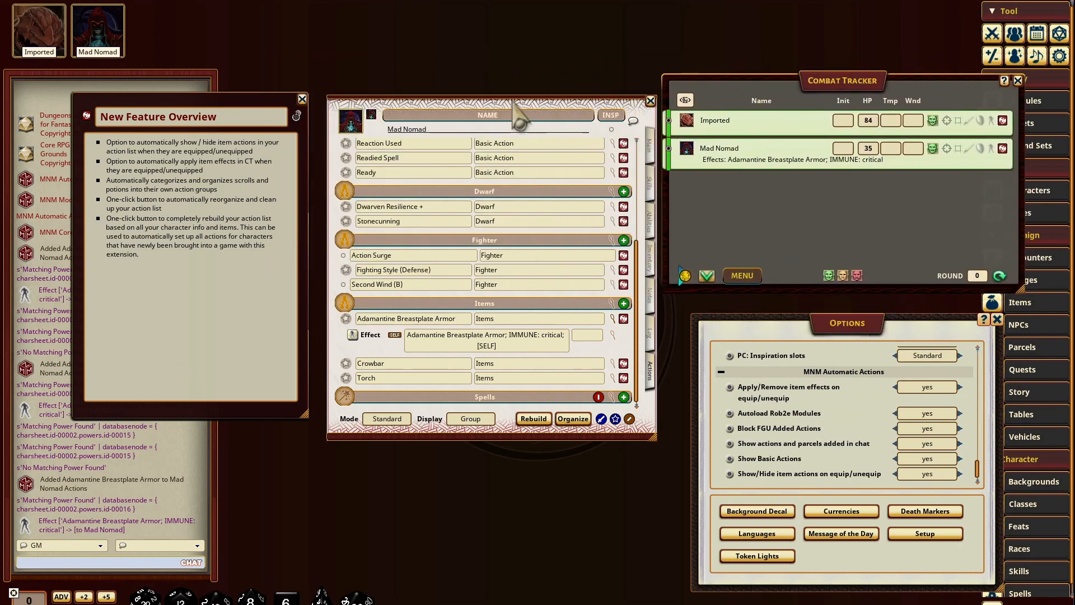
{"action": "left_click_drag", "start_coordinate": [517, 101], "coordinate": [465, 86]}
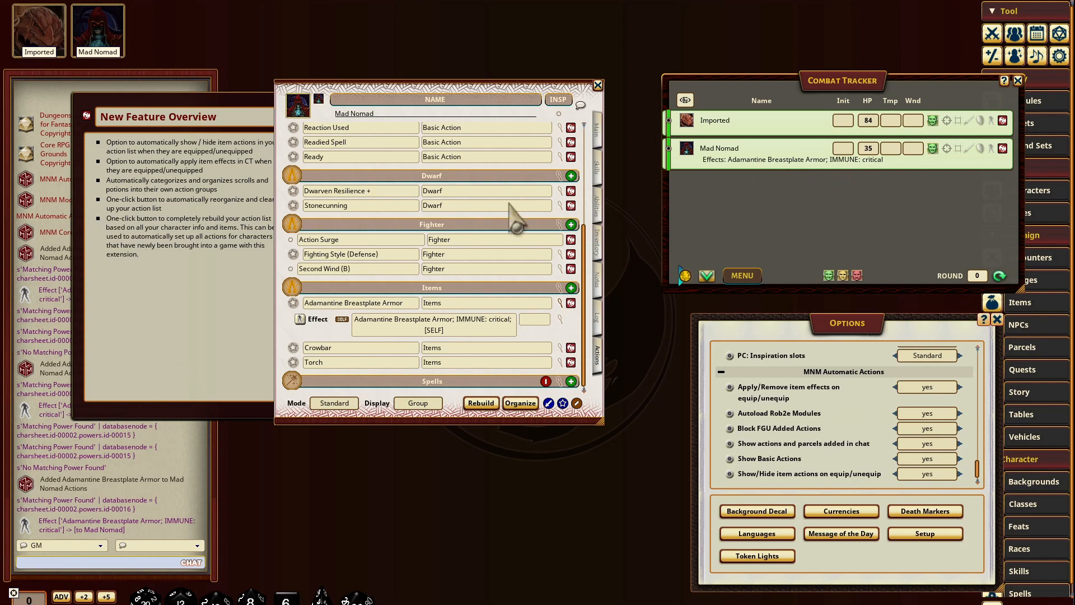
Step: Toggle the Adamantine Breastplate Armor off and back on while watching its Combat Tracker effect, then return to the action list
{"action": "left_click", "coordinate": [598, 244]}
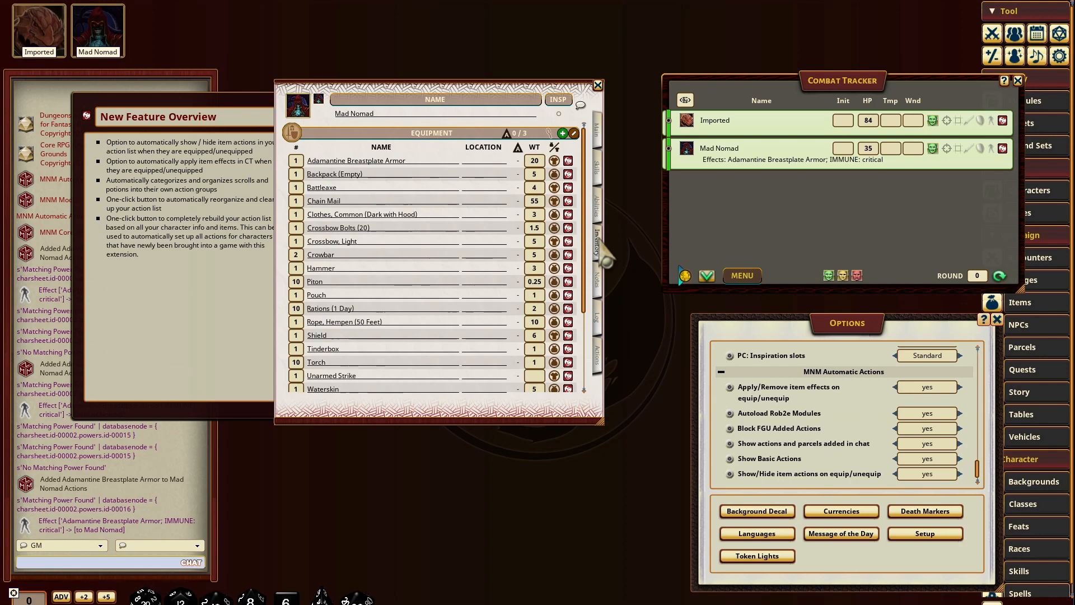
{"action": "left_click", "coordinate": [555, 162]}
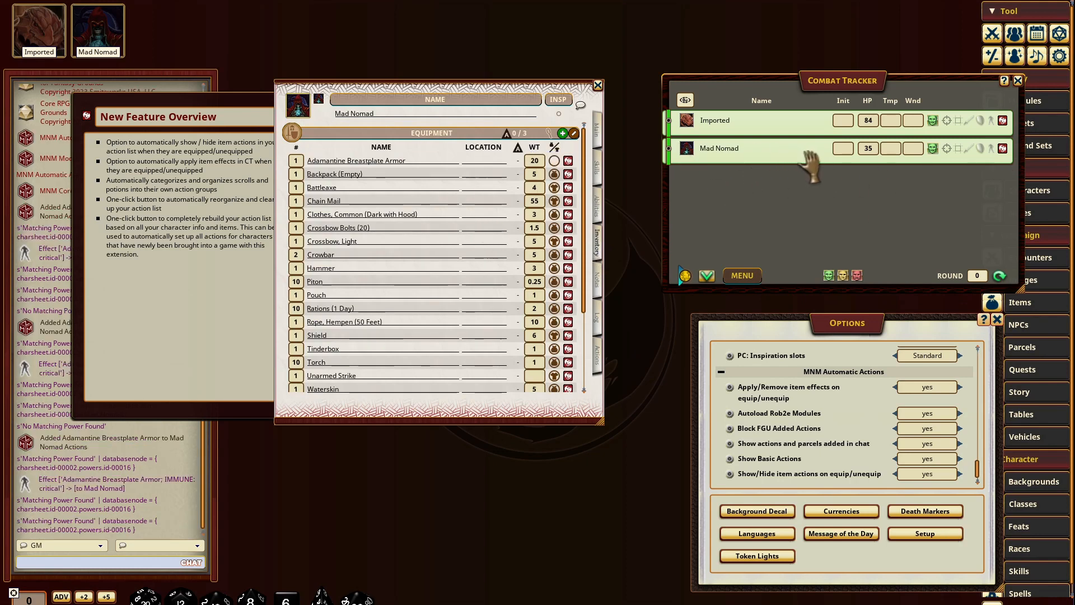
{"action": "left_click", "coordinate": [554, 161]}
{"action": "left_click", "coordinate": [556, 163]}
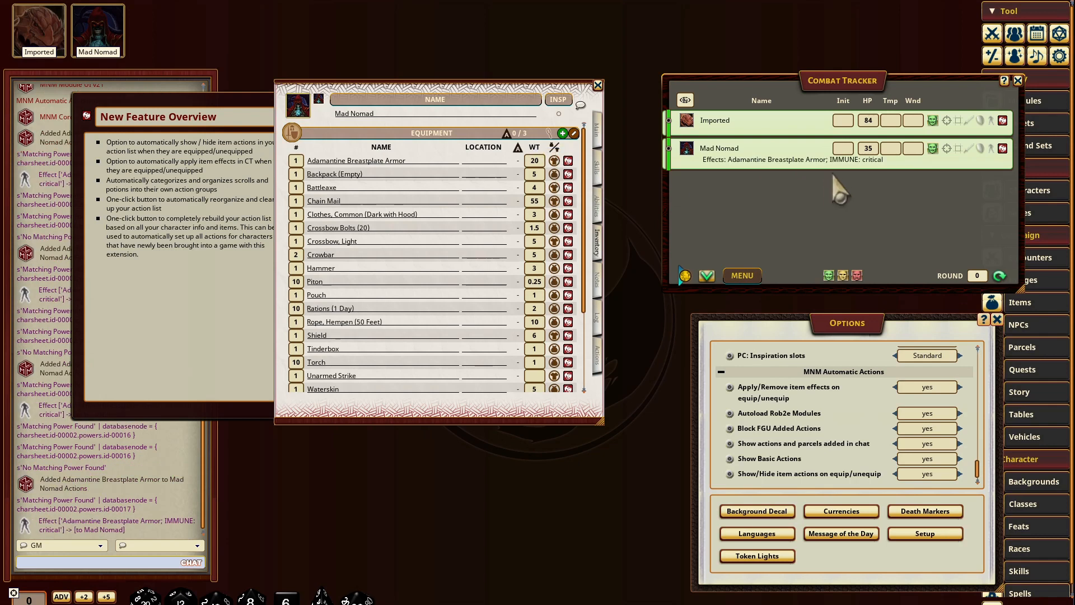
{"action": "left_click", "coordinate": [597, 356]}
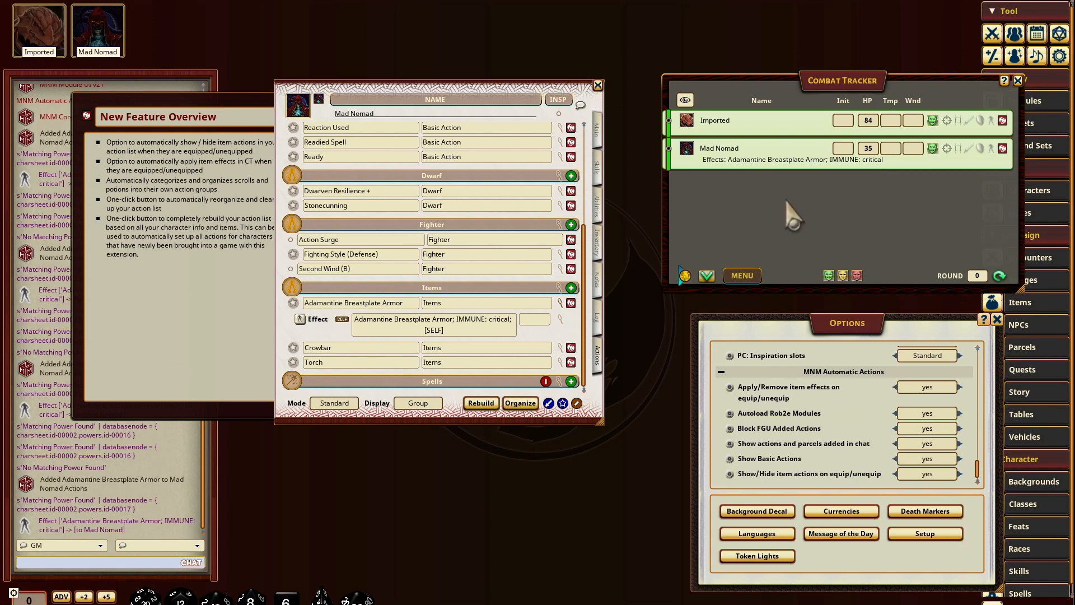
Step: Rearrange the New Feature Overview note, character sheet and Combat Tracker so that none of them overlap
{"action": "left_click_drag", "start_coordinate": [783, 199], "coordinate": [741, 195]}
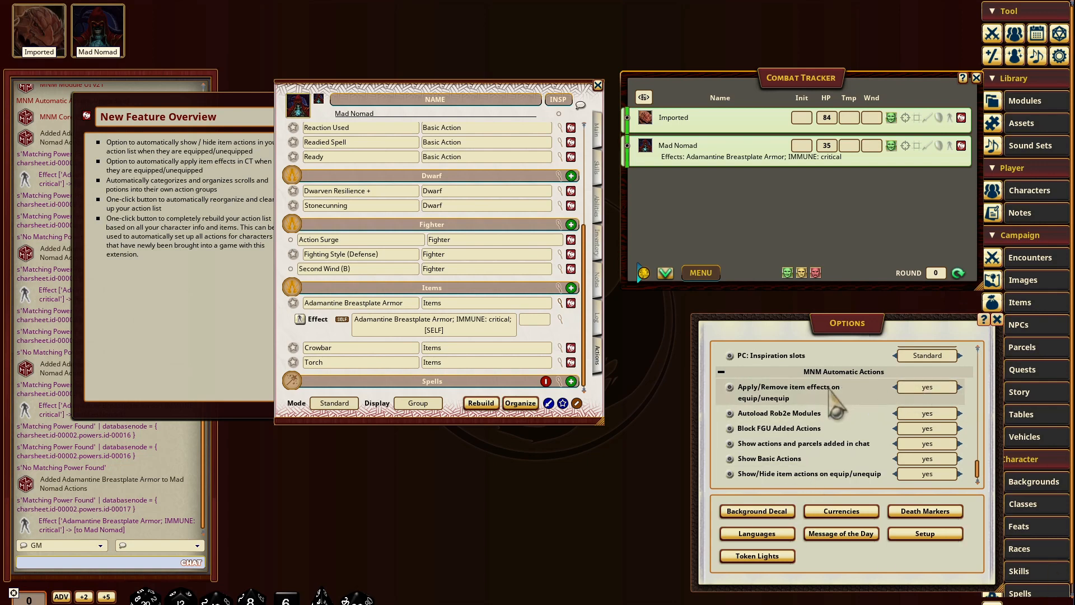
{"action": "left_click", "coordinate": [182, 249]}
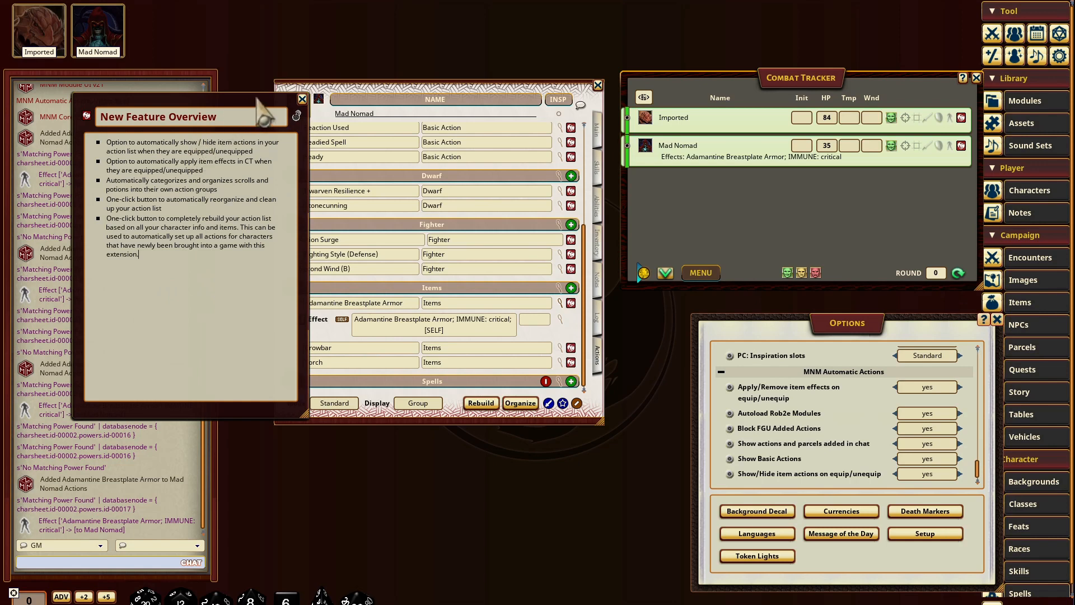
{"action": "left_click_drag", "start_coordinate": [250, 98], "coordinate": [218, 95]}
{"action": "left_click_drag", "start_coordinate": [487, 91], "coordinate": [503, 94]}
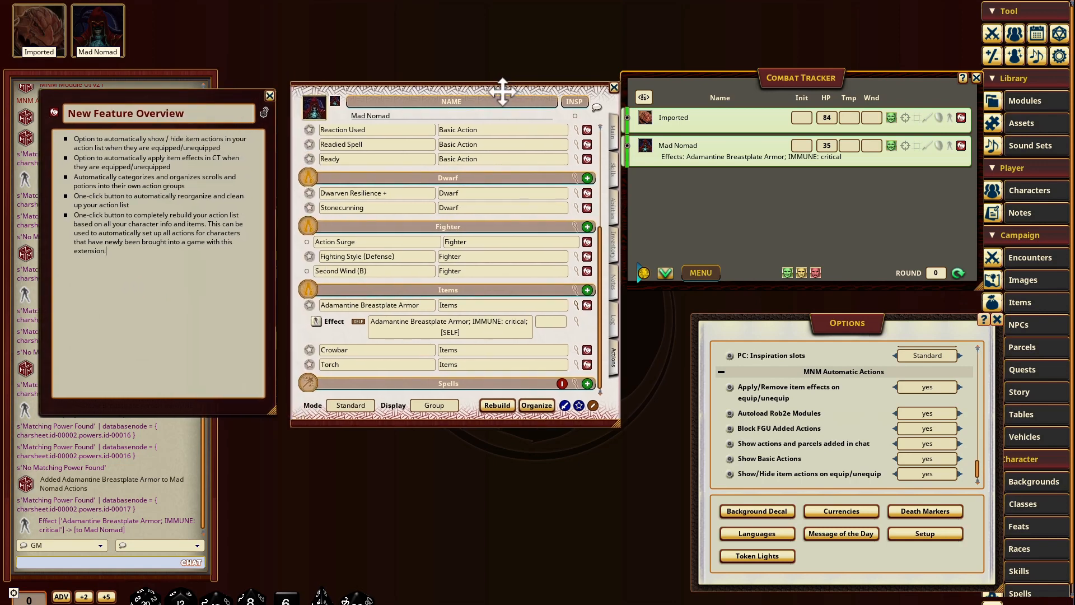
{"action": "left_click_drag", "start_coordinate": [809, 197], "coordinate": [843, 190]}
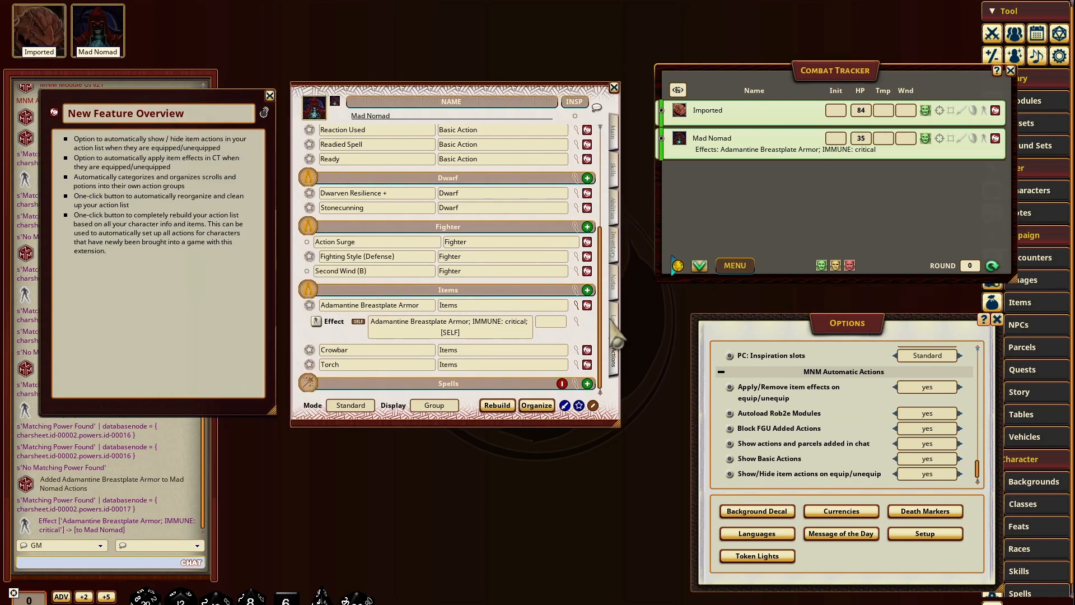
Step: Show Mad Nomad's inventory and close the Options and Combat Tracker windows
{"action": "left_click", "coordinate": [614, 246]}
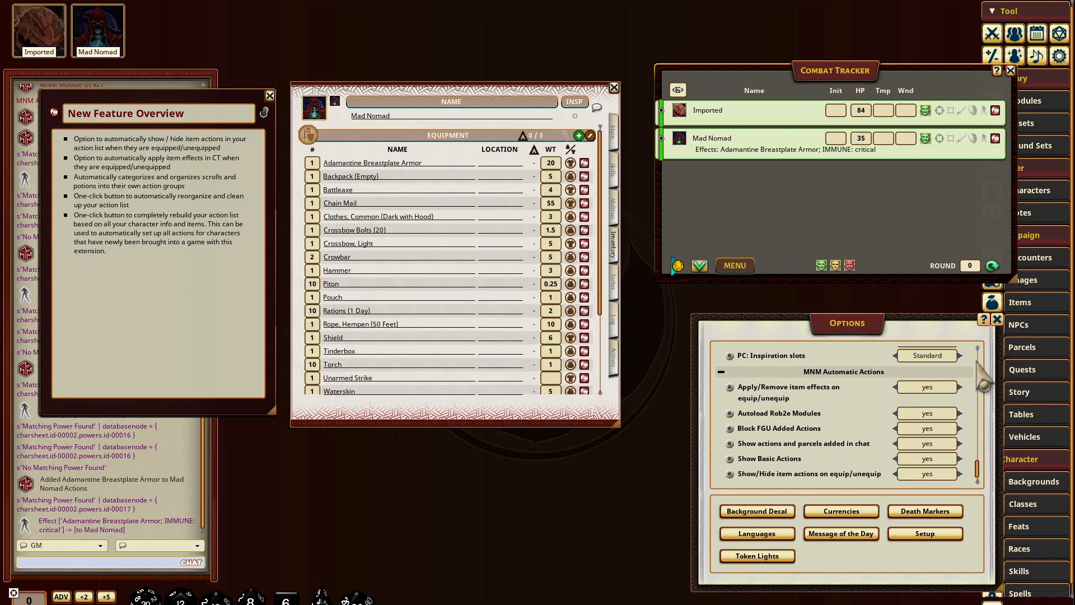
{"action": "left_click", "coordinate": [997, 319]}
{"action": "left_click", "coordinate": [1011, 70]}
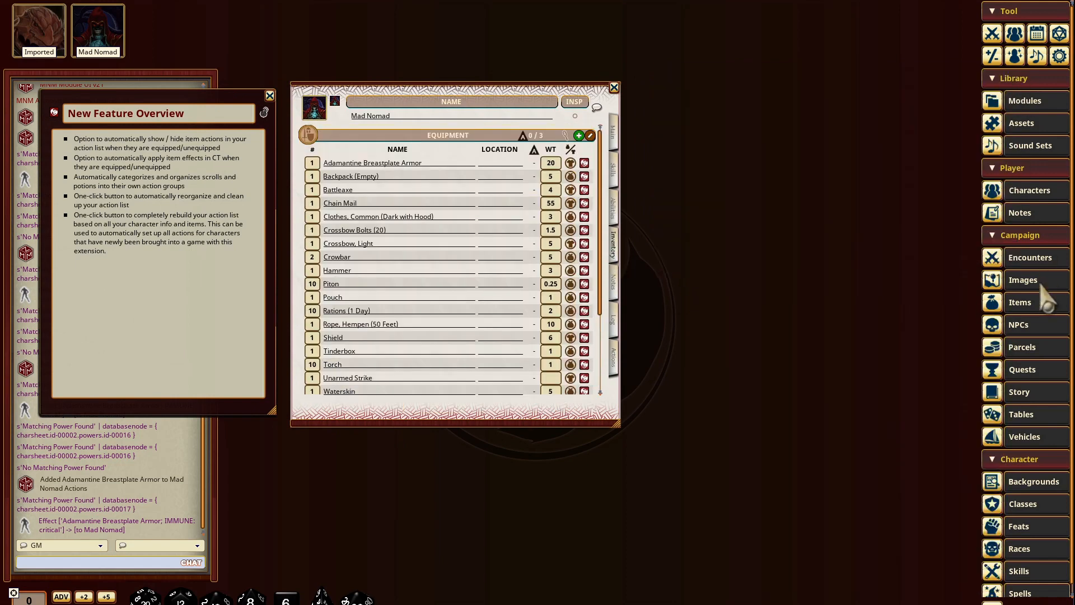
Step: Search the item library for "potion" and add Potion of Climbing and Potion of Clairvoyance to Mad Nomad's inventory
{"action": "left_click", "coordinate": [1025, 303]}
{"action": "left_click", "coordinate": [809, 334]}
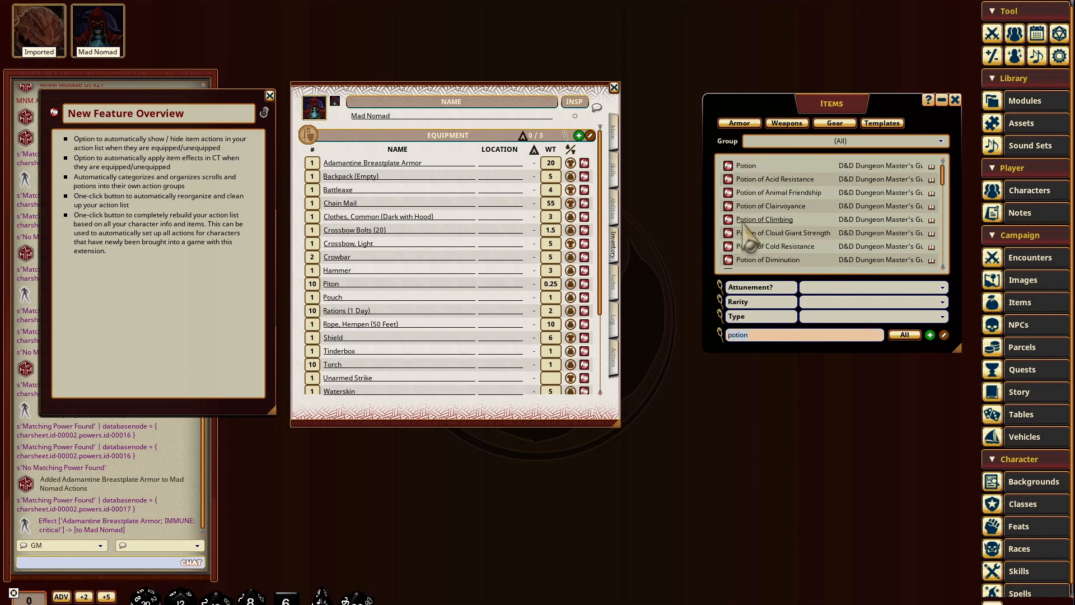
{"action": "left_click_drag", "start_coordinate": [734, 228], "coordinate": [462, 257]}
{"action": "left_click_drag", "start_coordinate": [731, 212], "coordinate": [453, 228]}
Step: Search the item library for "scroll" and add Scroll of Aid and Scroll of Acid Splash to the inventory
{"action": "scroll", "coordinate": [791, 238], "scroll_direction": "down", "scroll_amount": 4}
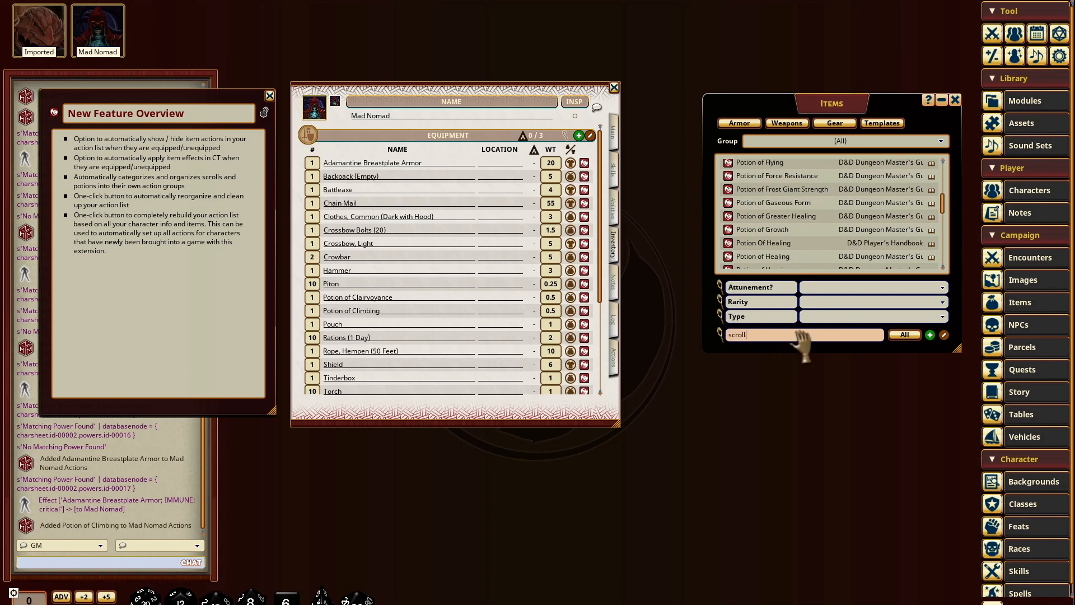
{"action": "left_click_drag", "start_coordinate": [745, 206], "coordinate": [580, 229]}
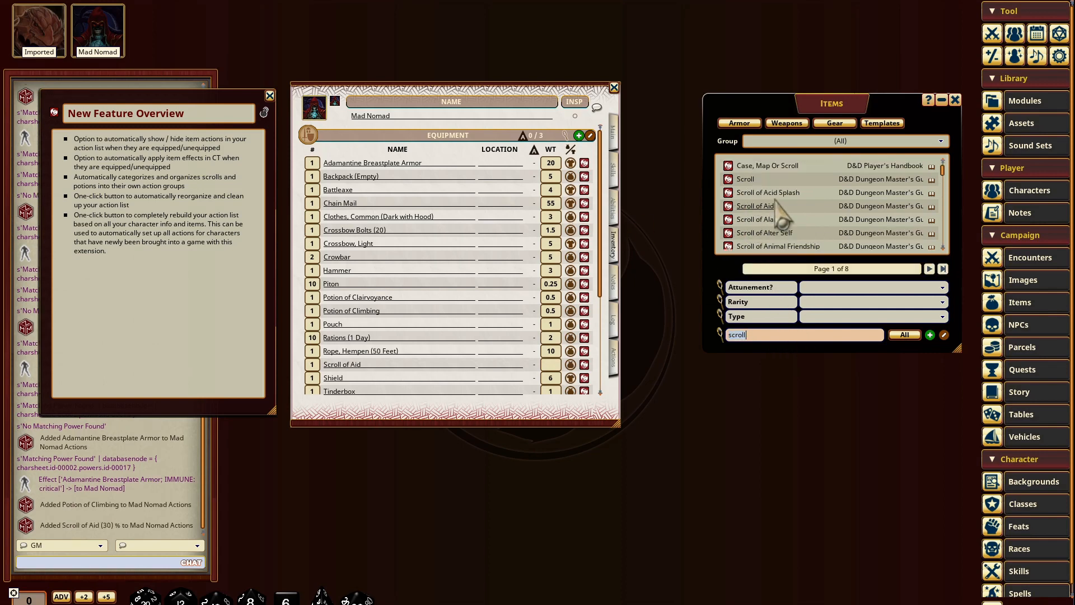
{"action": "left_click_drag", "start_coordinate": [731, 193], "coordinate": [538, 296]}
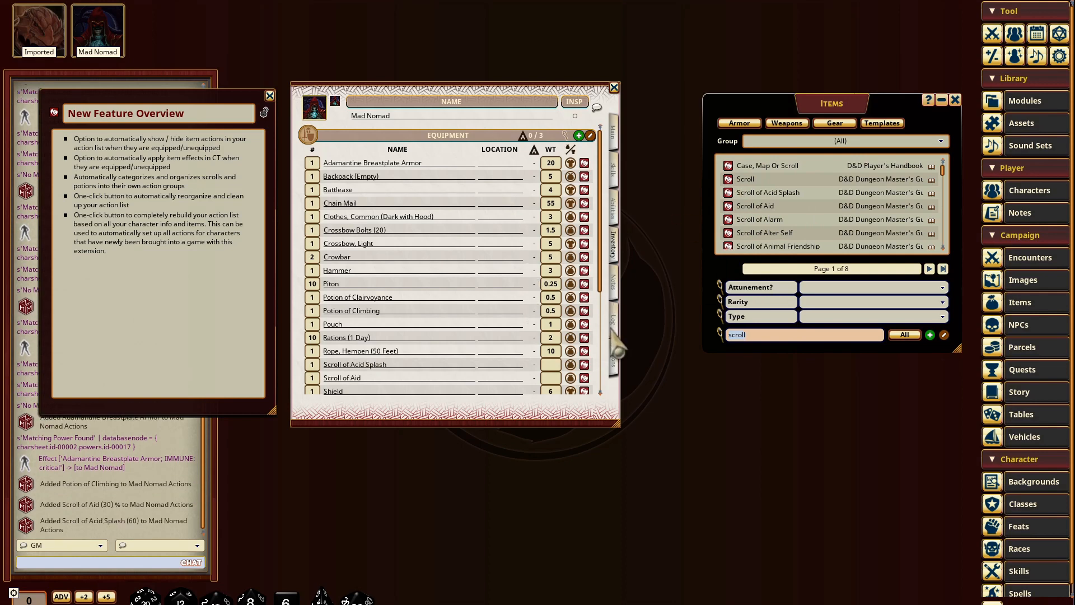
Step: Examine how the added potions and scrolls are grouped in Mad Nomad's action list compared with the other items
{"action": "left_click", "coordinate": [614, 361]}
{"action": "scroll", "coordinate": [504, 263], "scroll_direction": "down", "scroll_amount": 5}
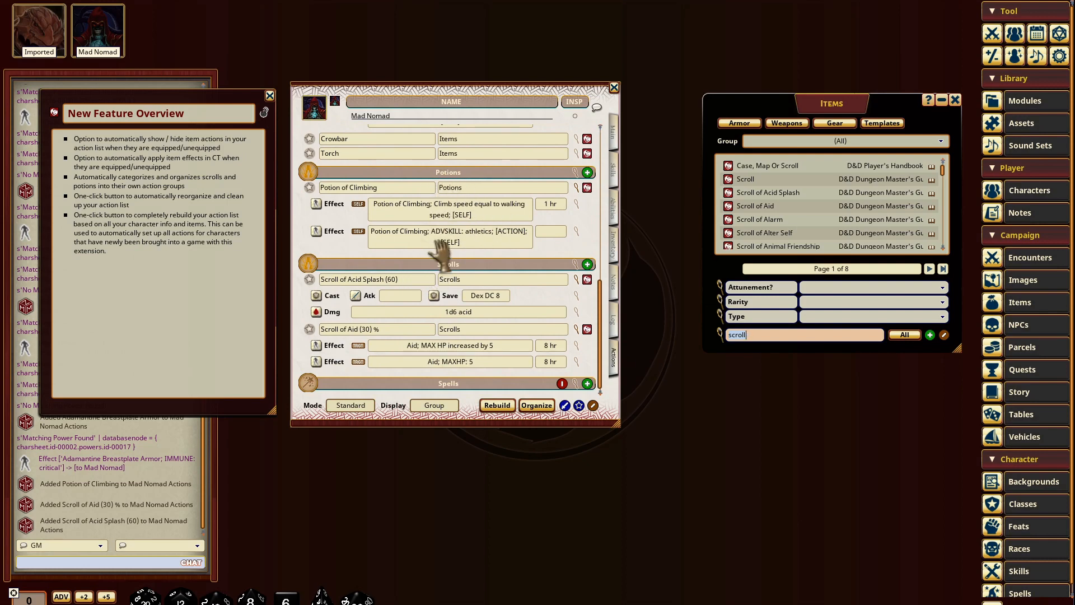
{"action": "scroll", "coordinate": [482, 345], "scroll_direction": "up", "scroll_amount": 3}
{"action": "scroll", "coordinate": [490, 330], "scroll_direction": "up", "scroll_amount": 2}
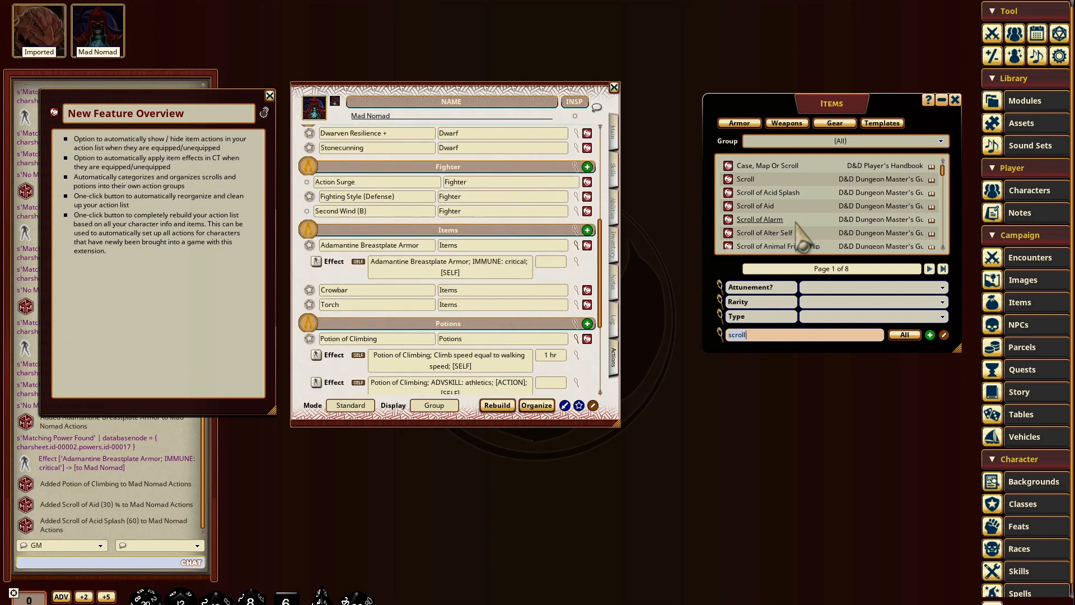
{"action": "scroll", "coordinate": [555, 313], "scroll_direction": "up", "scroll_amount": 1}
{"action": "scroll", "coordinate": [492, 274], "scroll_direction": "up", "scroll_amount": 7}
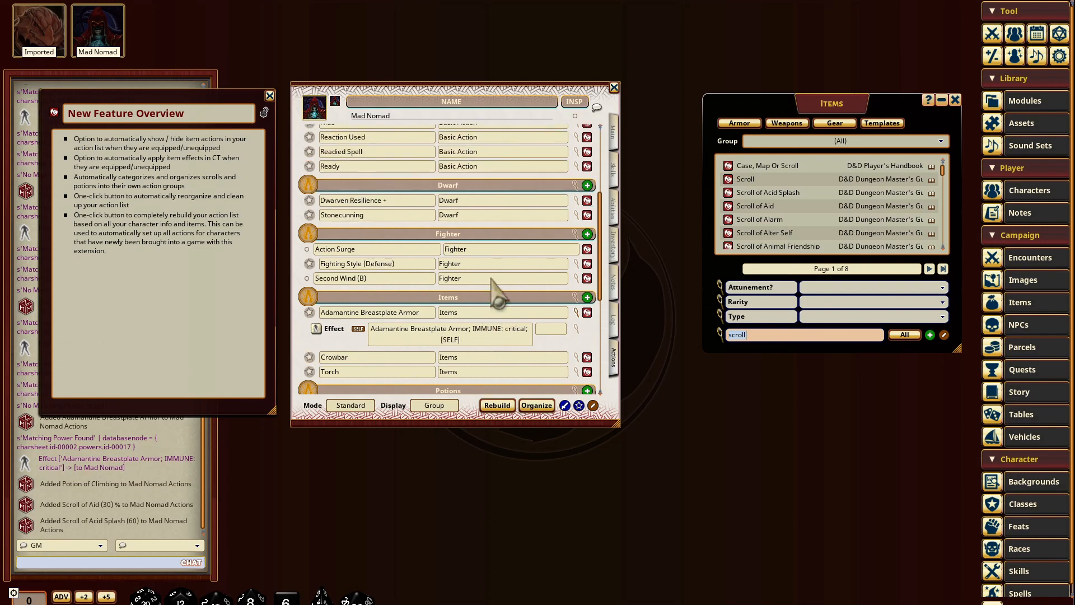
{"action": "scroll", "coordinate": [492, 252], "scroll_direction": "down", "scroll_amount": 12}
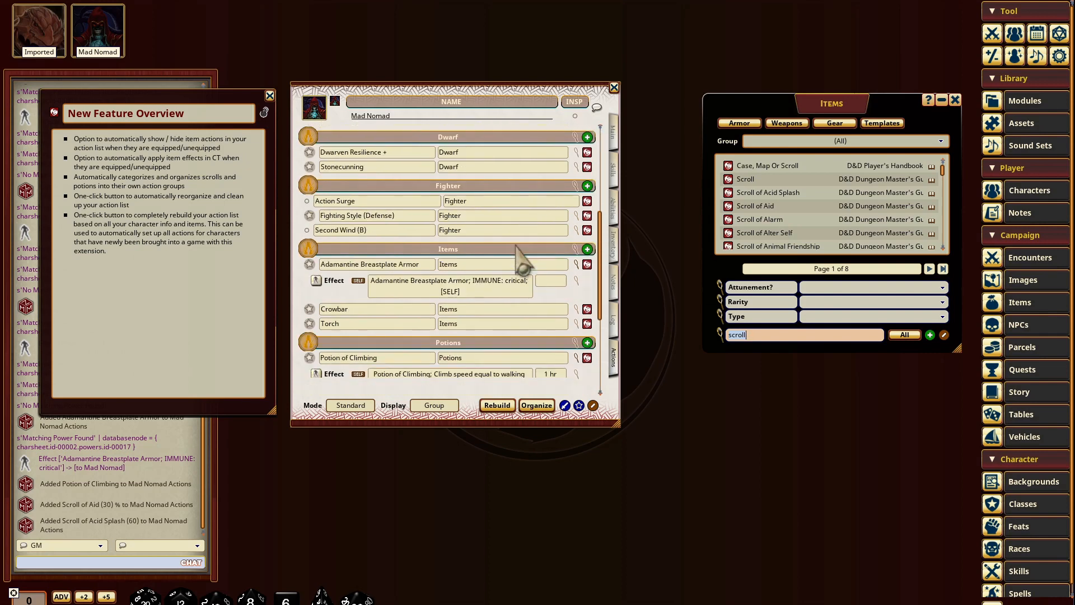
{"action": "scroll", "coordinate": [829, 224], "scroll_direction": "down", "scroll_amount": 1}
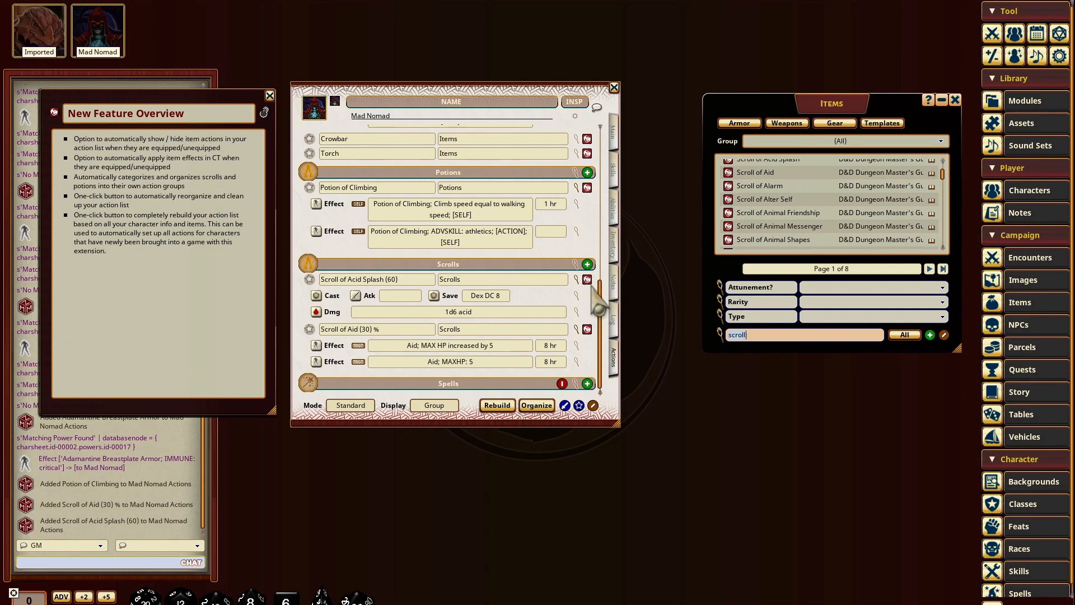
Step: Copy the Potion of Climbing and several Scroll of Acid Splash actions from their own groups into the Items group
{"action": "scroll", "coordinate": [588, 313], "scroll_direction": "up", "scroll_amount": 3}
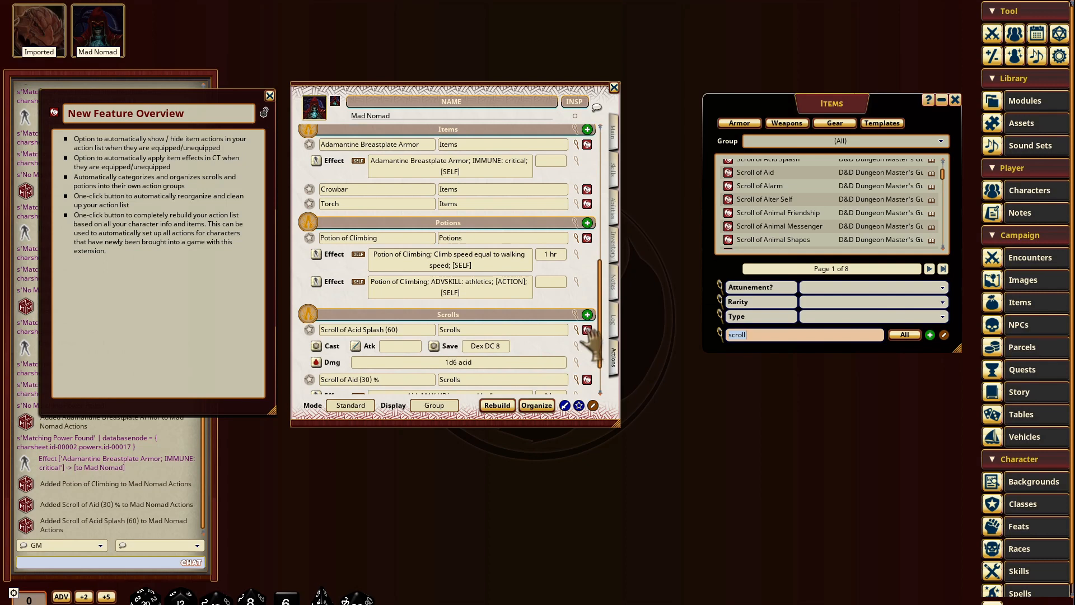
{"action": "left_click_drag", "start_coordinate": [471, 191], "coordinate": [467, 184]}
{"action": "scroll", "coordinate": [595, 372], "scroll_direction": "down", "scroll_amount": 5}
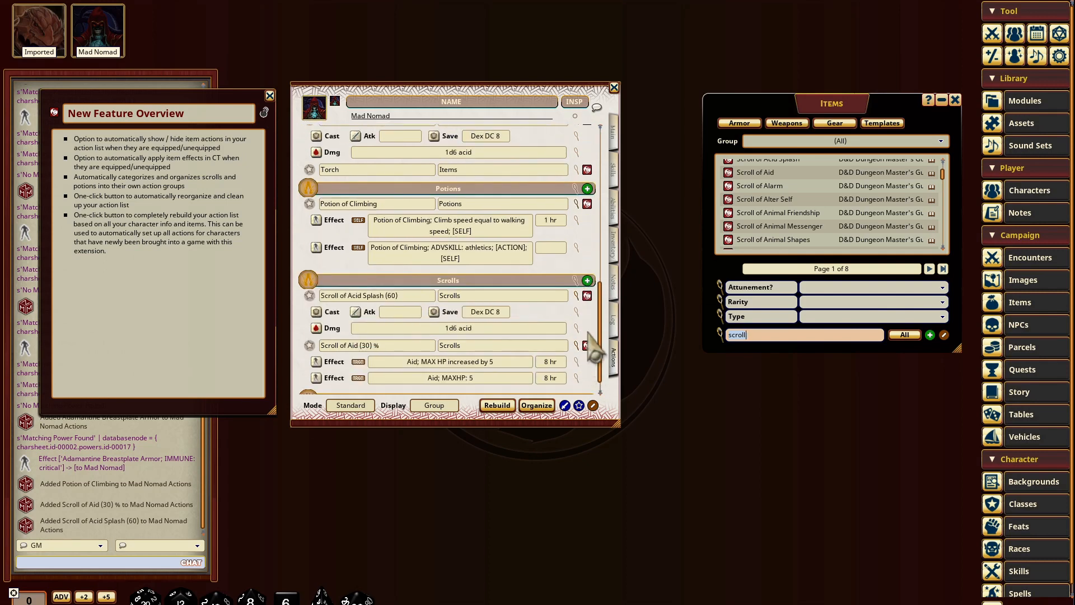
{"action": "scroll", "coordinate": [587, 302], "scroll_direction": "up", "scroll_amount": 8}
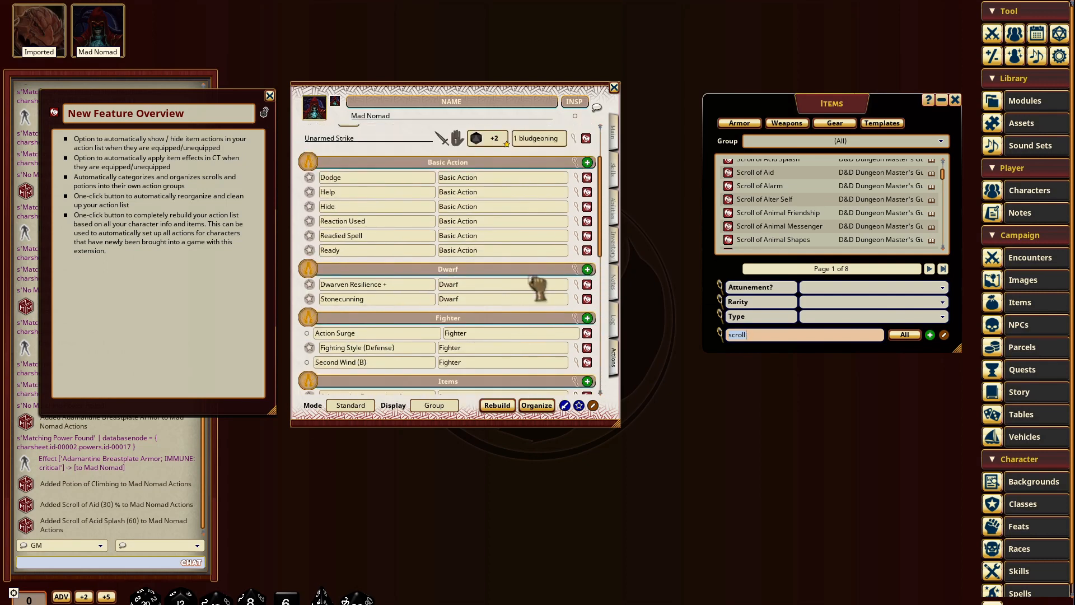
{"action": "scroll", "coordinate": [582, 312], "scroll_direction": "down", "scroll_amount": 10}
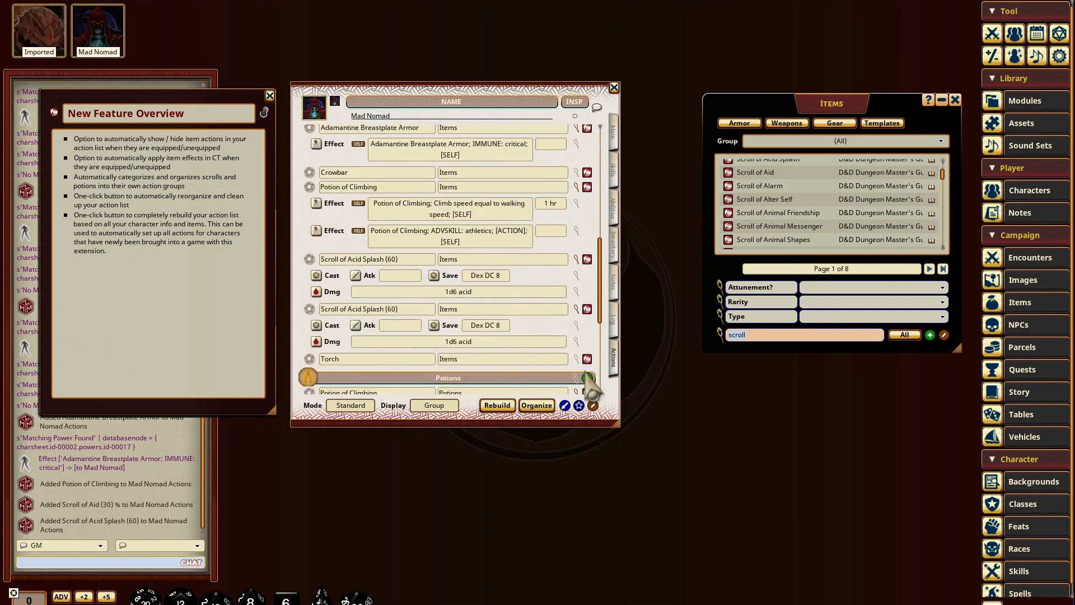
{"action": "scroll", "coordinate": [526, 320], "scroll_direction": "down", "scroll_amount": 5}
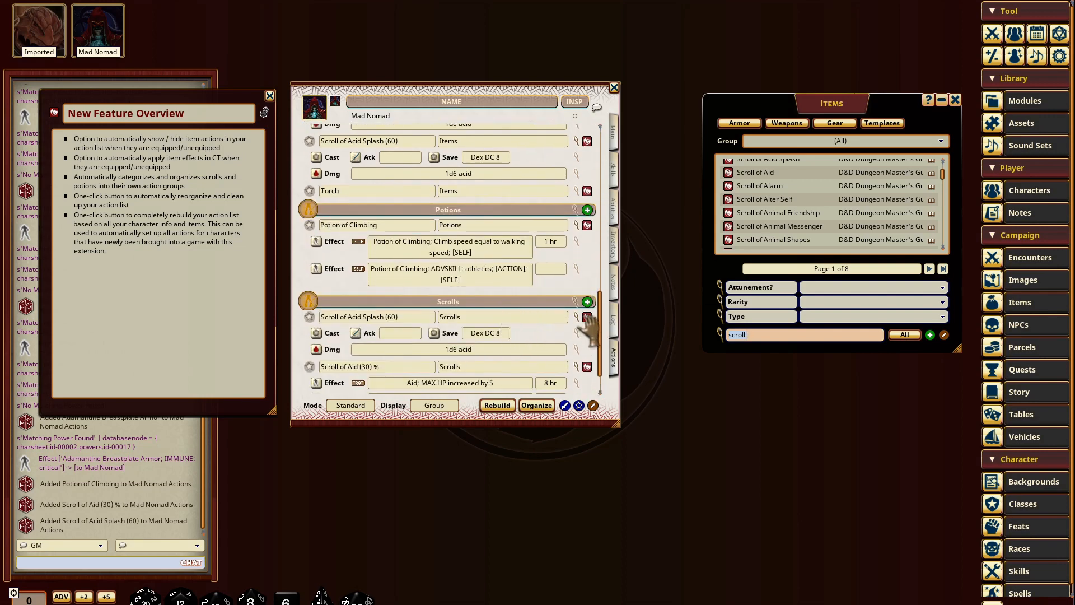
{"action": "scroll", "coordinate": [548, 212], "scroll_direction": "up", "scroll_amount": 10}
{"action": "scroll", "coordinate": [527, 296], "scroll_direction": "down", "scroll_amount": 1}
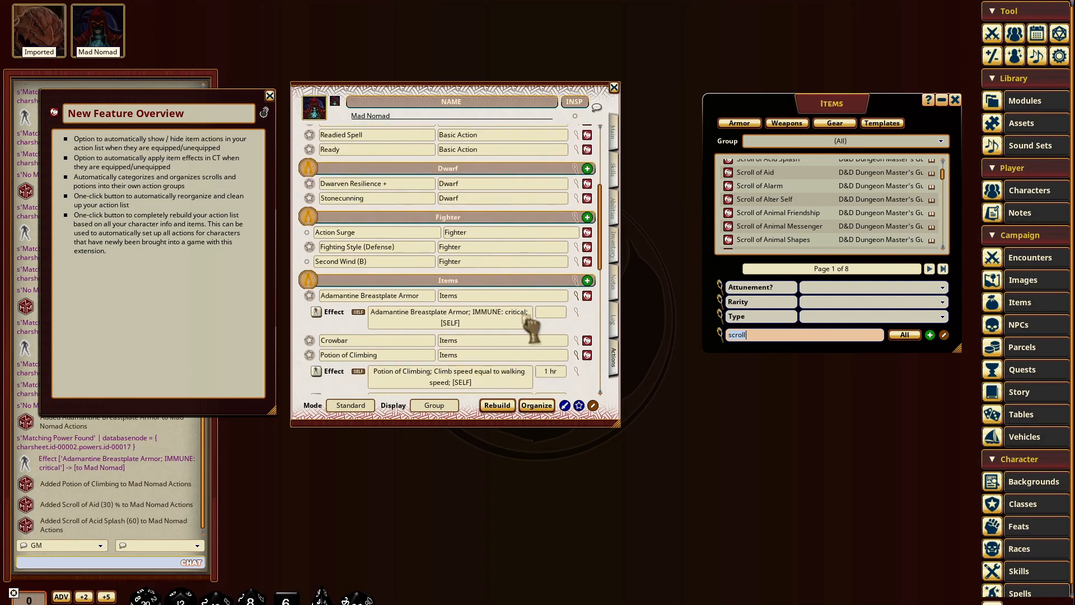
{"action": "scroll", "coordinate": [526, 314], "scroll_direction": "down", "scroll_amount": 5}
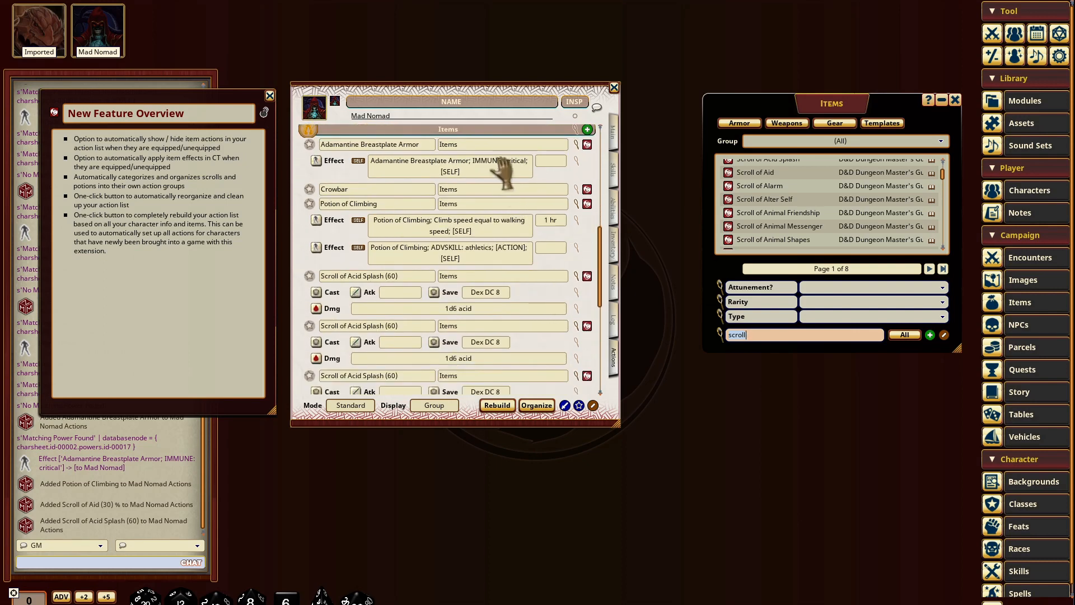
Step: Collapse the Items, Potions and Scrolls action groups, and expand Potions and Items again
{"action": "left_click", "coordinate": [482, 129]}
{"action": "left_click", "coordinate": [475, 170]}
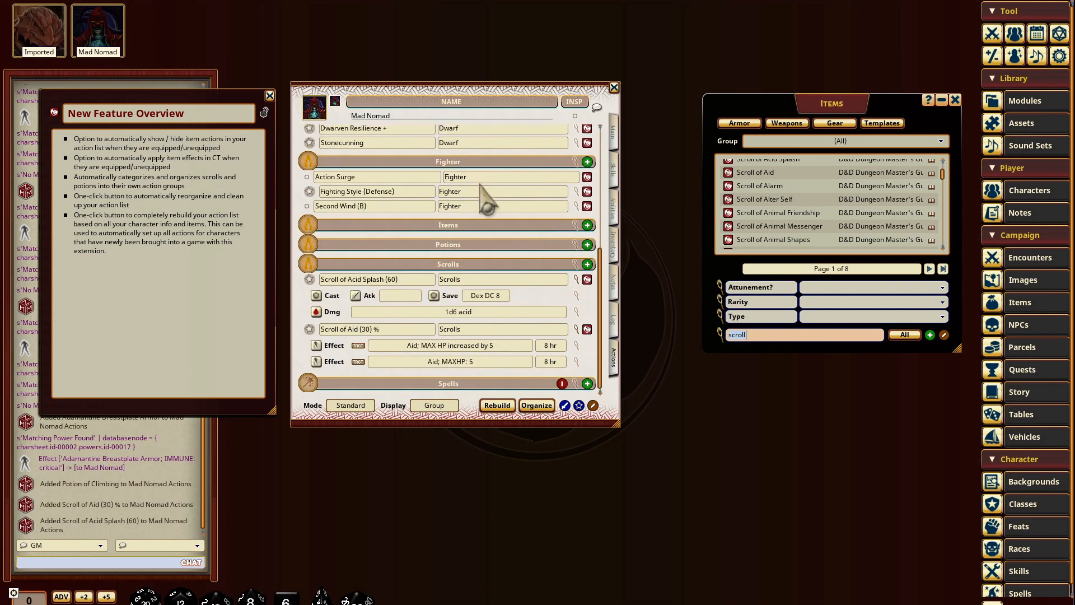
{"action": "left_click", "coordinate": [476, 260]}
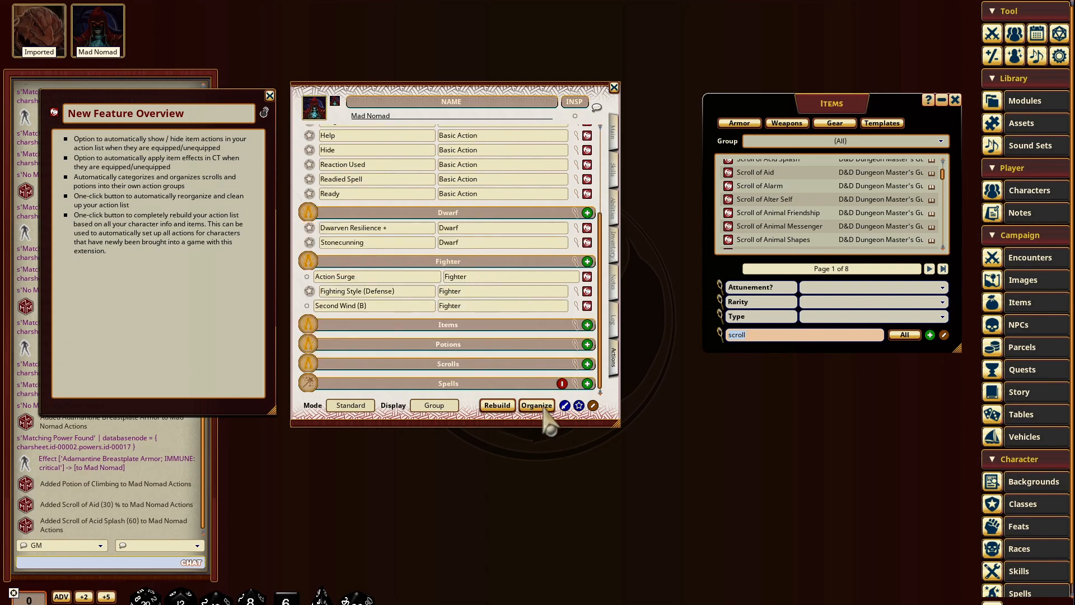
{"action": "left_click", "coordinate": [489, 344]}
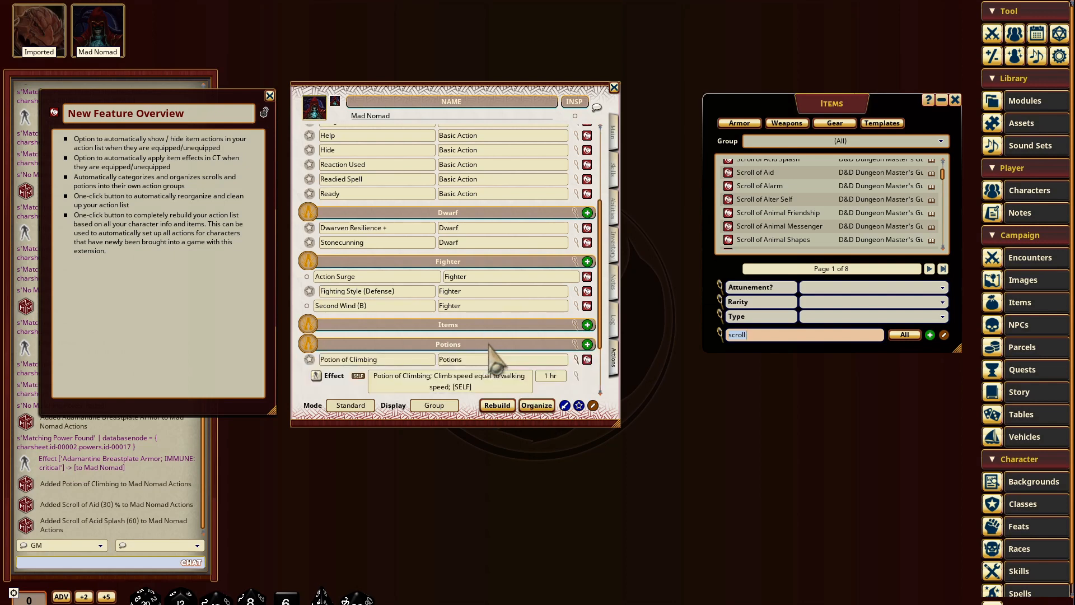
{"action": "left_click", "coordinate": [488, 324]}
Step: Organize Mad Nomad's action list to re-sort the misplaced potions and scrolls, and delete the FGU added actions
{"action": "scroll", "coordinate": [492, 264], "scroll_direction": "down", "scroll_amount": 4}
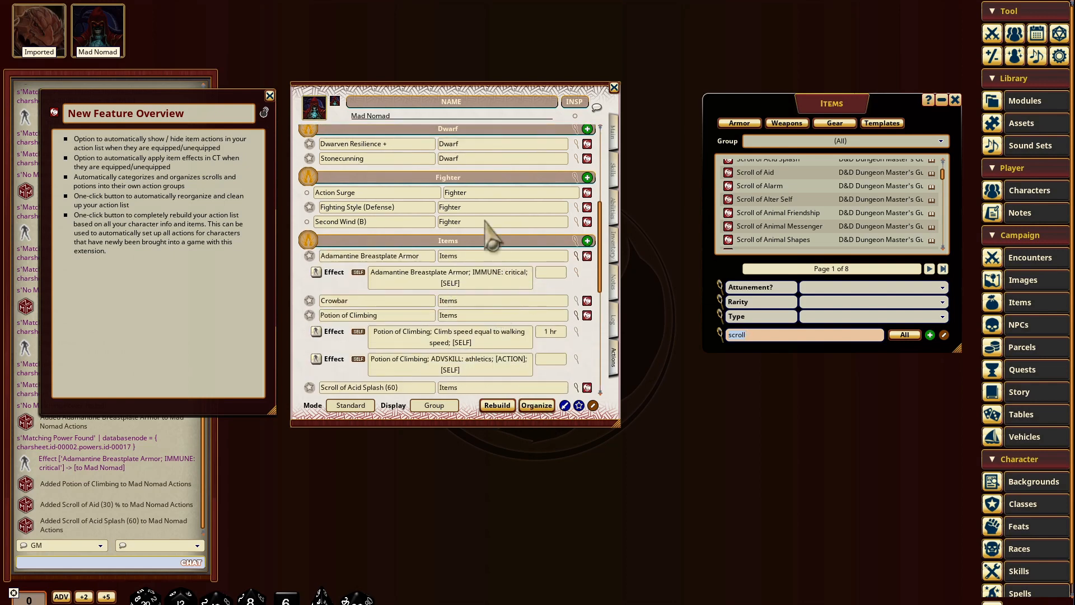
{"action": "scroll", "coordinate": [468, 180], "scroll_direction": "down", "scroll_amount": 2}
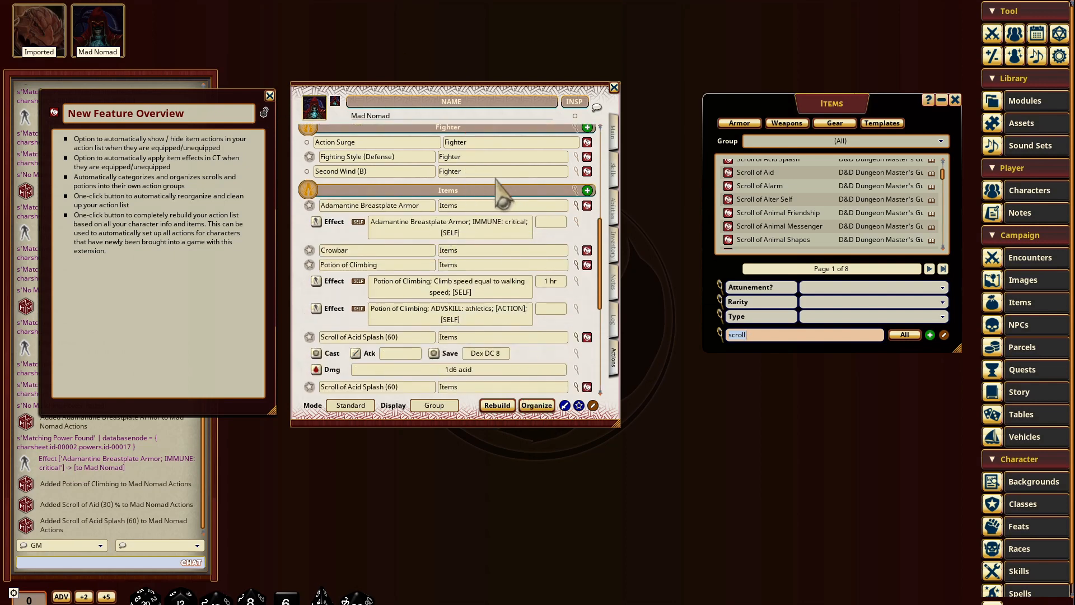
{"action": "scroll", "coordinate": [494, 192], "scroll_direction": "up", "scroll_amount": 2}
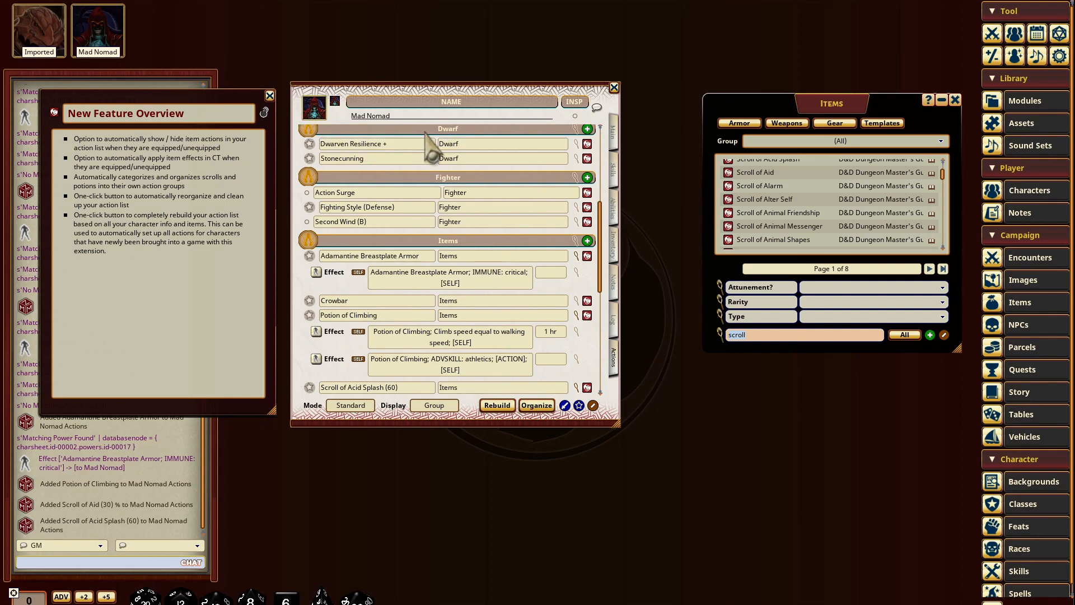
{"action": "left_click", "coordinate": [538, 406]}
{"action": "left_click_drag", "start_coordinate": [522, 299], "coordinate": [521, 305]}
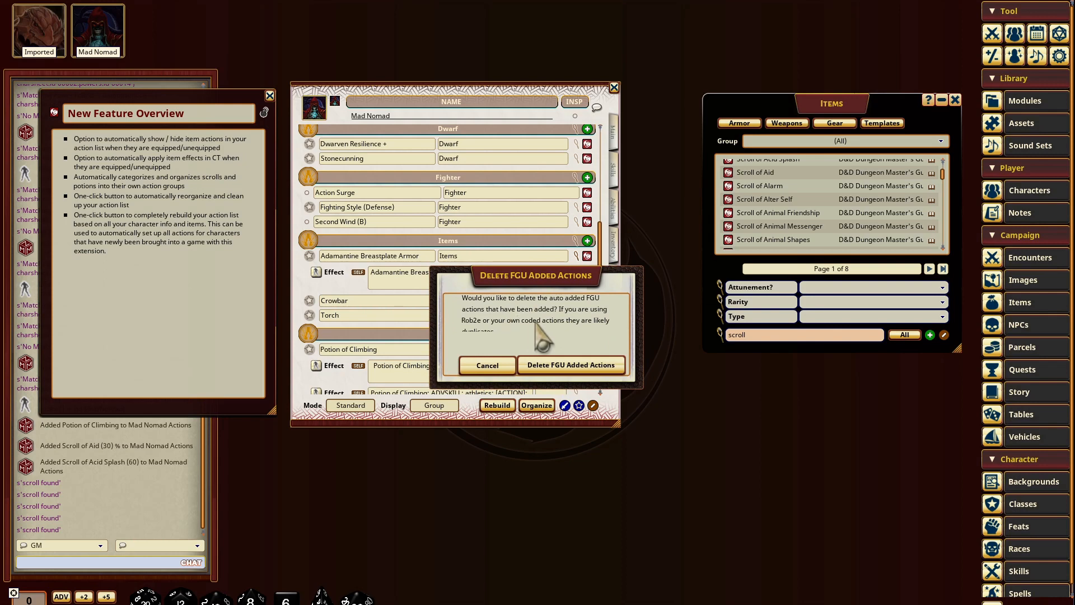
{"action": "scroll", "coordinate": [521, 315], "scroll_direction": "down", "scroll_amount": 1}
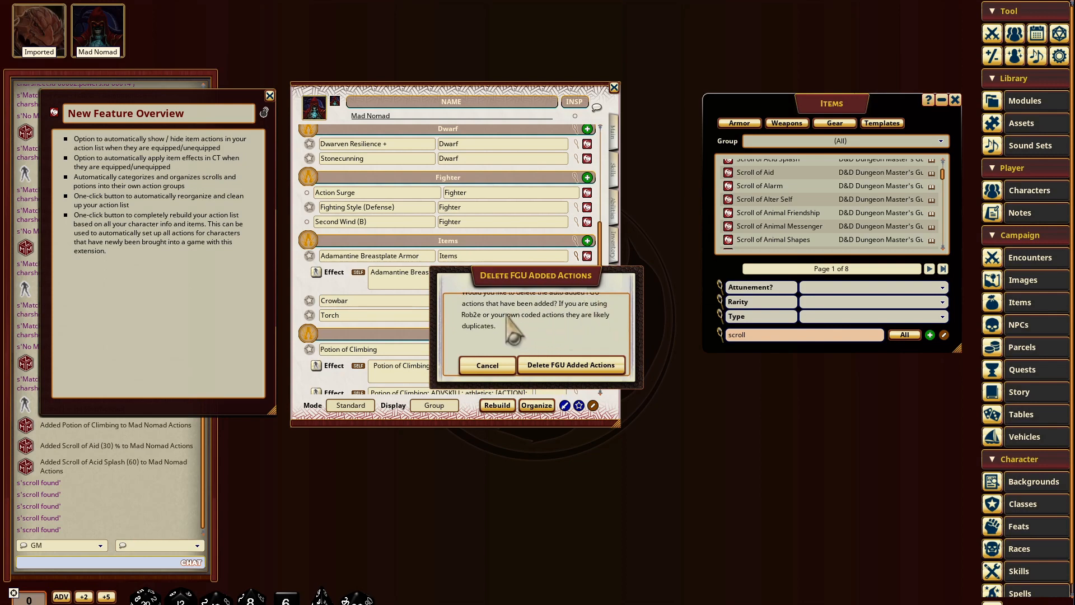
{"action": "left_click", "coordinate": [582, 367]}
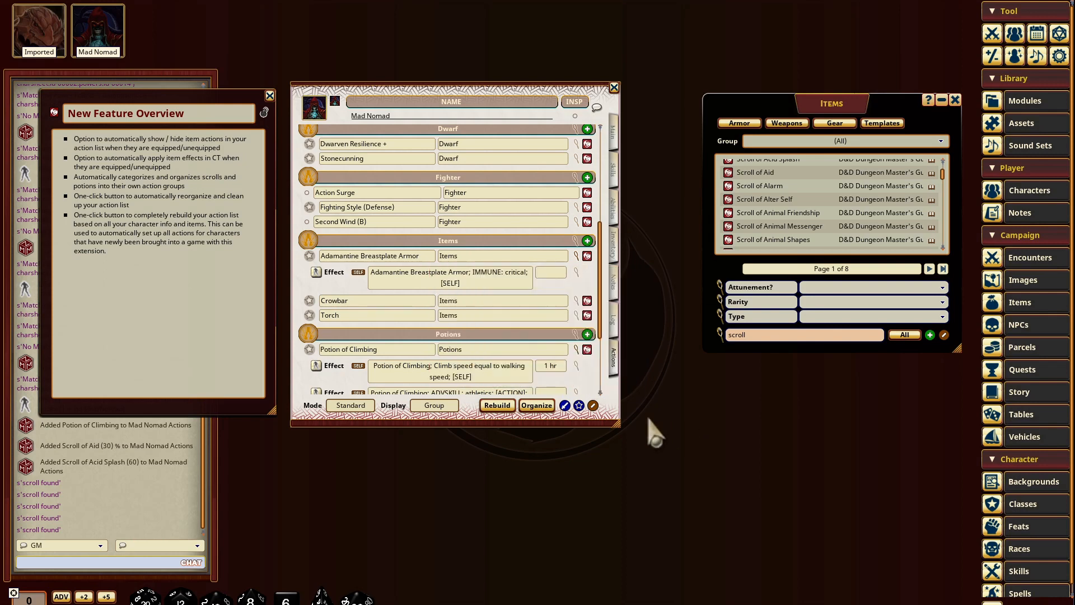
Step: Check the regrouped potions, and run Organize once more with deletion of the FGU added actions
{"action": "scroll", "coordinate": [481, 218], "scroll_direction": "down", "scroll_amount": 5}
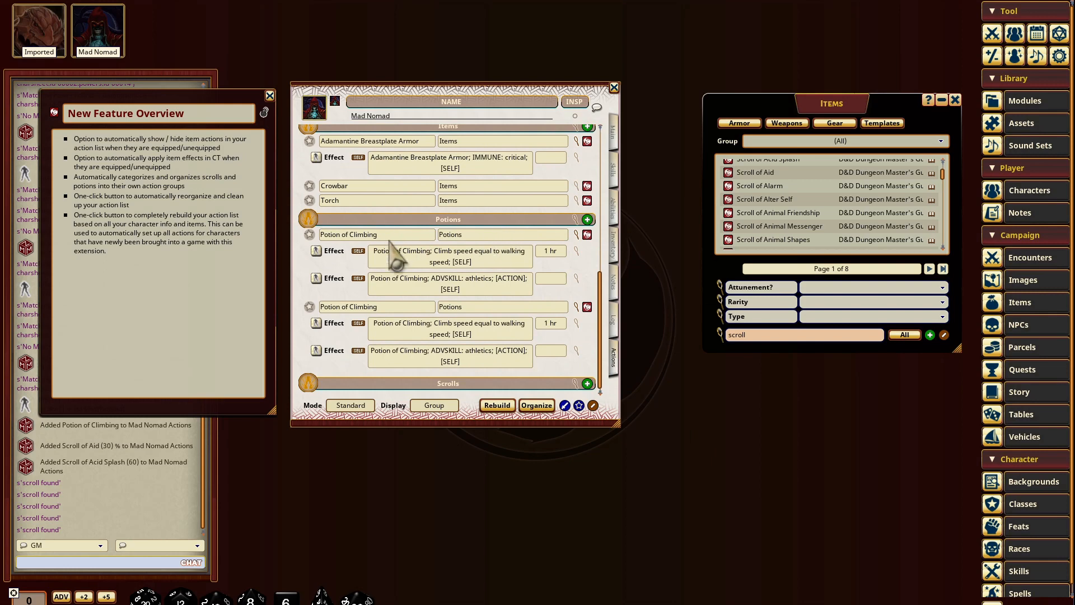
{"action": "scroll", "coordinate": [481, 305], "scroll_direction": "up", "scroll_amount": 12}
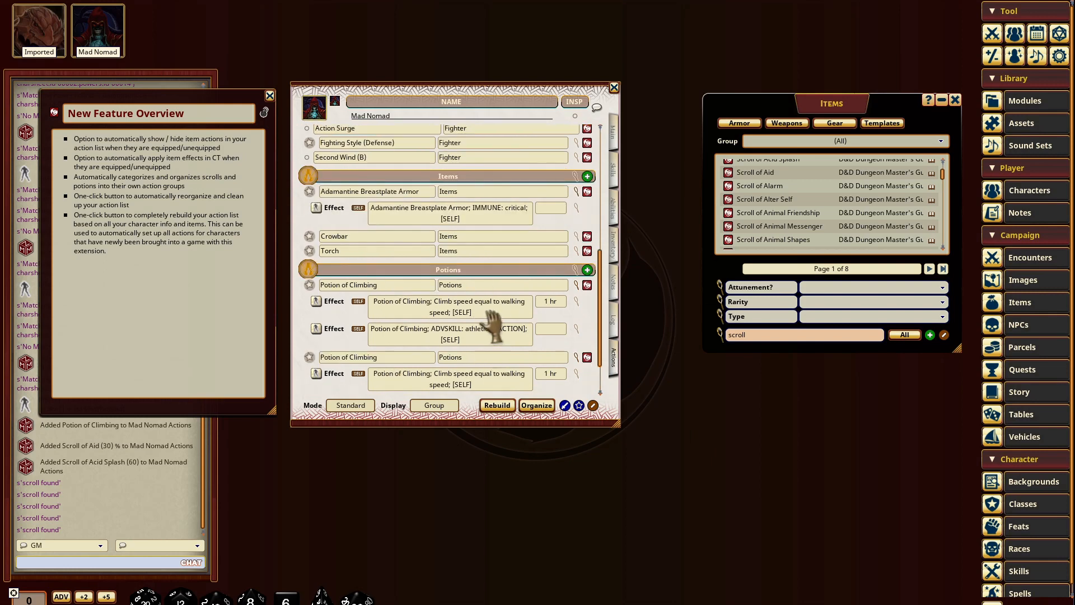
{"action": "scroll", "coordinate": [493, 218], "scroll_direction": "up", "scroll_amount": 3}
{"action": "scroll", "coordinate": [493, 218], "scroll_direction": "down", "scroll_amount": 6}
{"action": "left_click", "coordinate": [537, 406]}
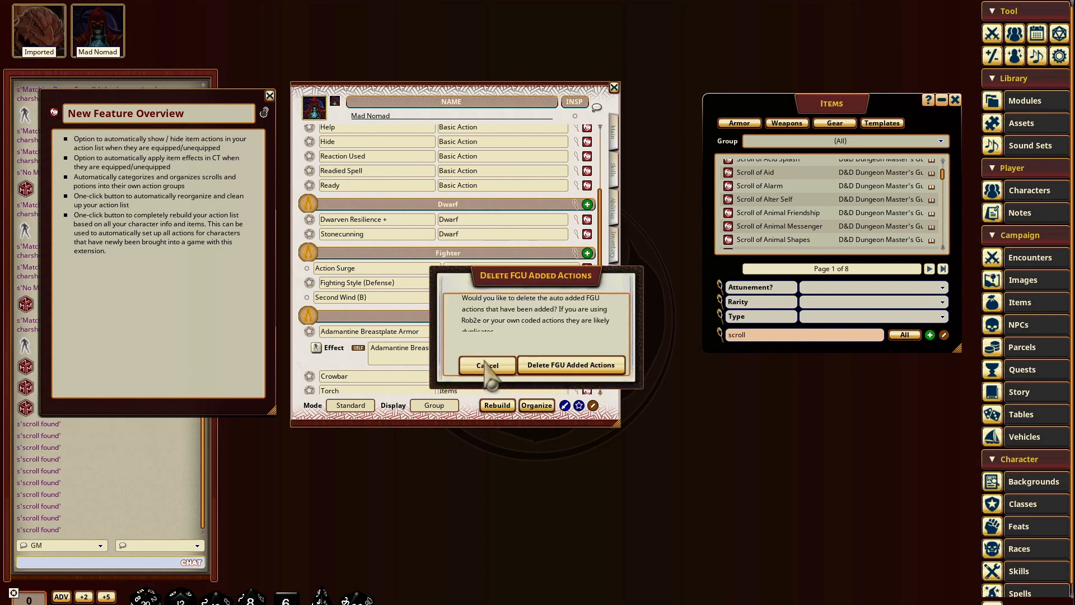
{"action": "left_click", "coordinate": [570, 364]}
Step: Show the Scrolls group and hide the effect and cast details of the item, potion and scroll actions
{"action": "scroll", "coordinate": [493, 348], "scroll_direction": "down", "scroll_amount": 8}
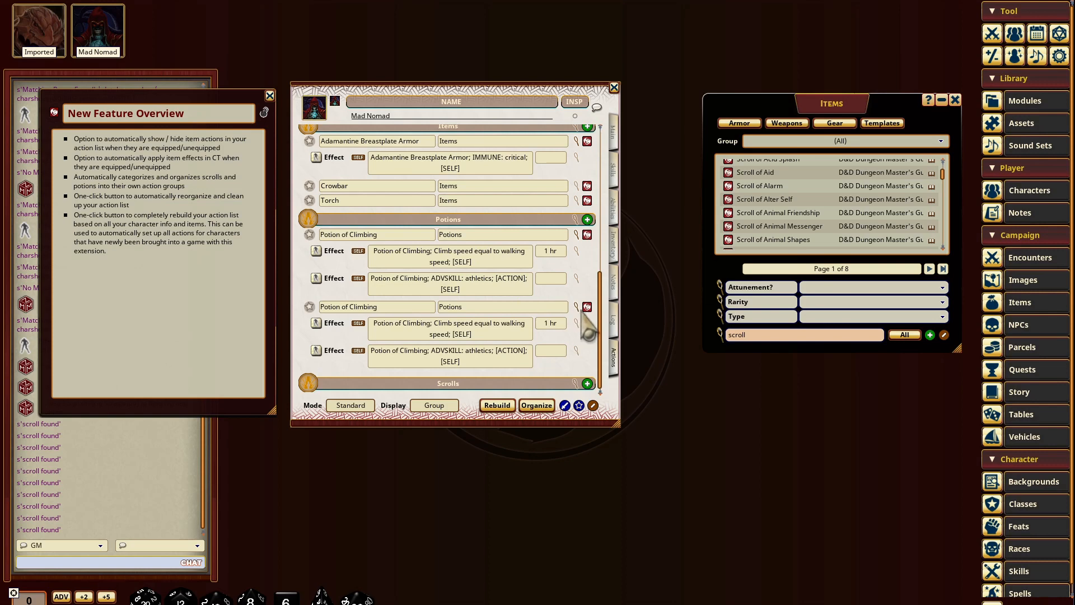
{"action": "scroll", "coordinate": [582, 313], "scroll_direction": "up", "scroll_amount": 5}
{"action": "scroll", "coordinate": [447, 280], "scroll_direction": "down", "scroll_amount": 2}
{"action": "left_click", "coordinate": [576, 257]}
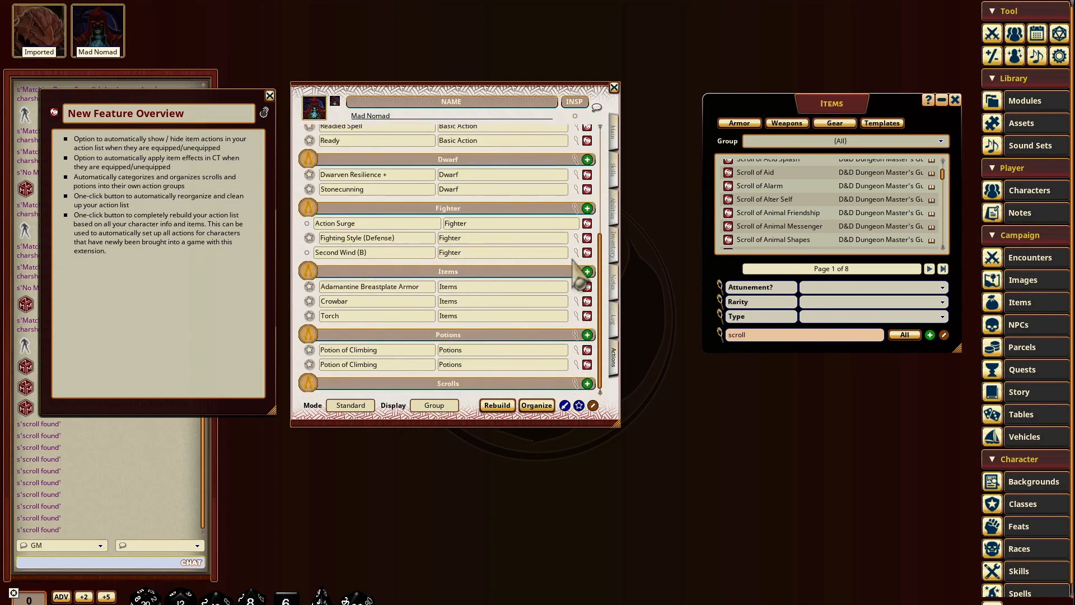
{"action": "scroll", "coordinate": [527, 291], "scroll_direction": "down", "scroll_amount": 4}
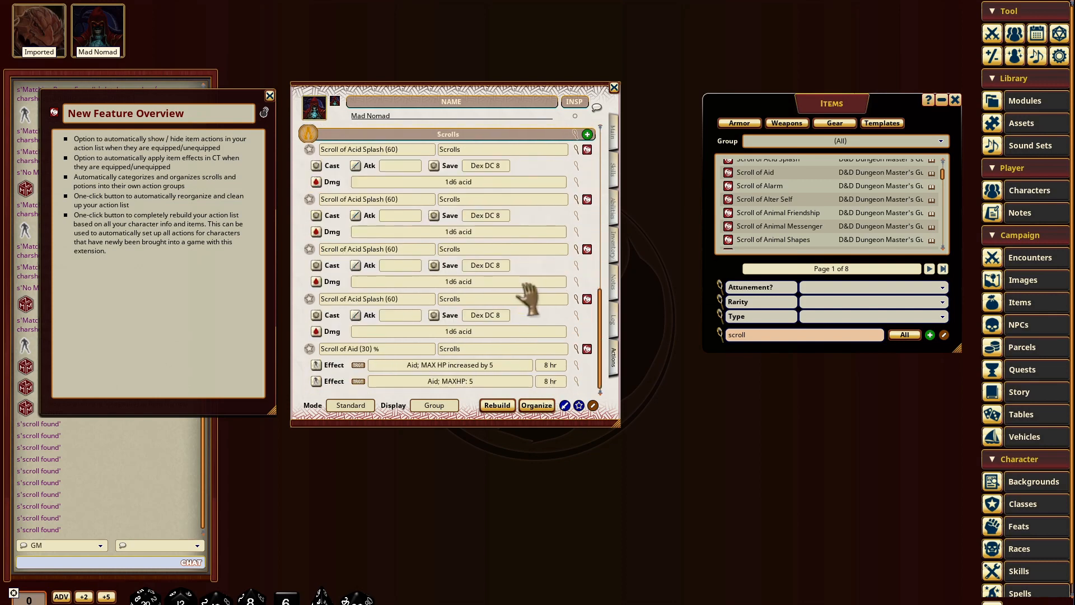
{"action": "left_click", "coordinate": [576, 149]}
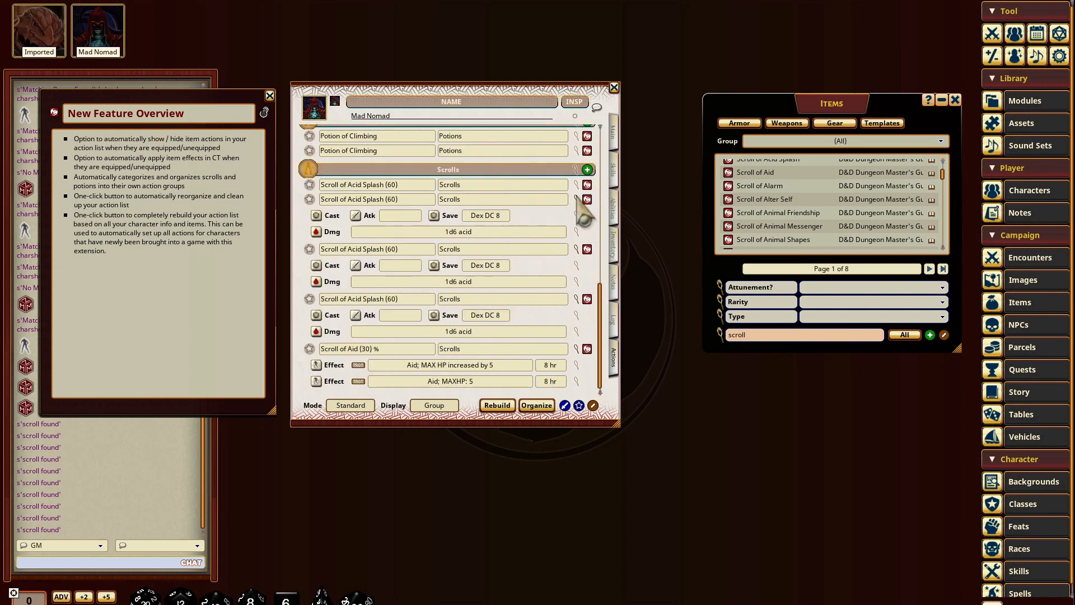
{"action": "left_click", "coordinate": [576, 200]}
{"action": "left_click", "coordinate": [577, 250]}
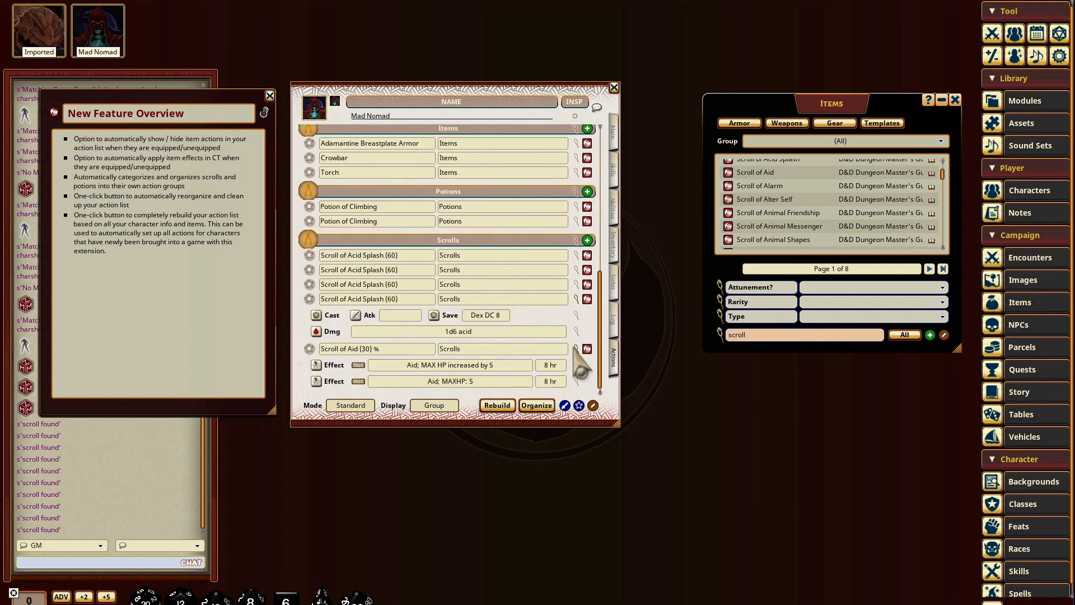
{"action": "left_click", "coordinate": [575, 348]}
{"action": "left_click", "coordinate": [578, 335]}
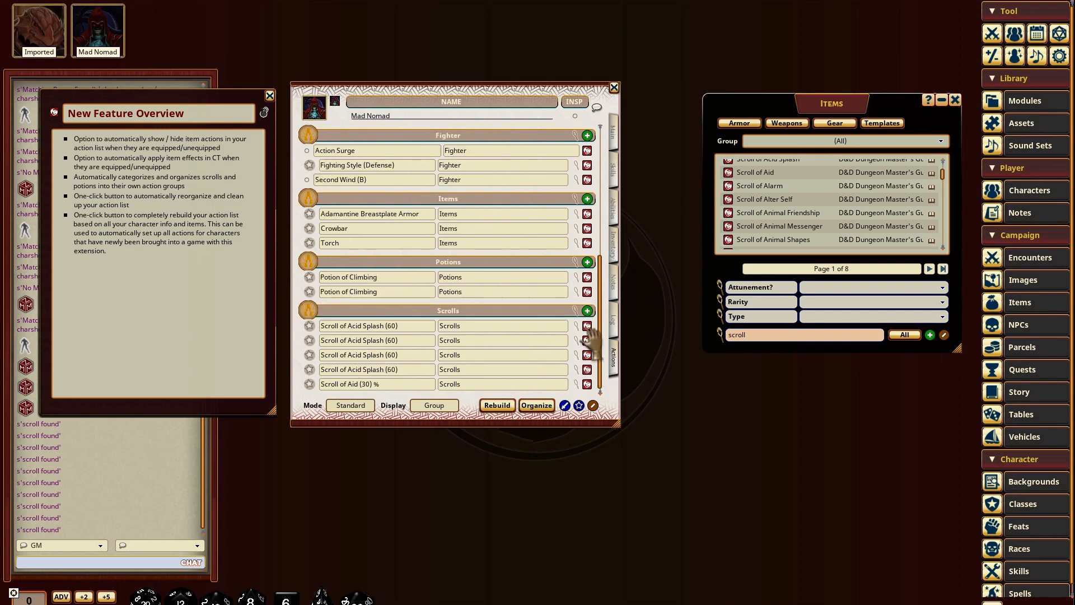
Step: Delete the three duplicate Scroll of Acid Splash actions from the Scrolls group, keeping one
{"action": "right_click", "coordinate": [586, 326]}
{"action": "left_click", "coordinate": [556, 357]}
{"action": "left_click", "coordinate": [514, 356]}
{"action": "right_click", "coordinate": [587, 341]}
{"action": "left_click", "coordinate": [554, 372]}
{"action": "left_click", "coordinate": [514, 372]}
{"action": "right_click", "coordinate": [586, 357]}
{"action": "left_click", "coordinate": [553, 388]}
{"action": "left_click", "coordinate": [514, 388]}
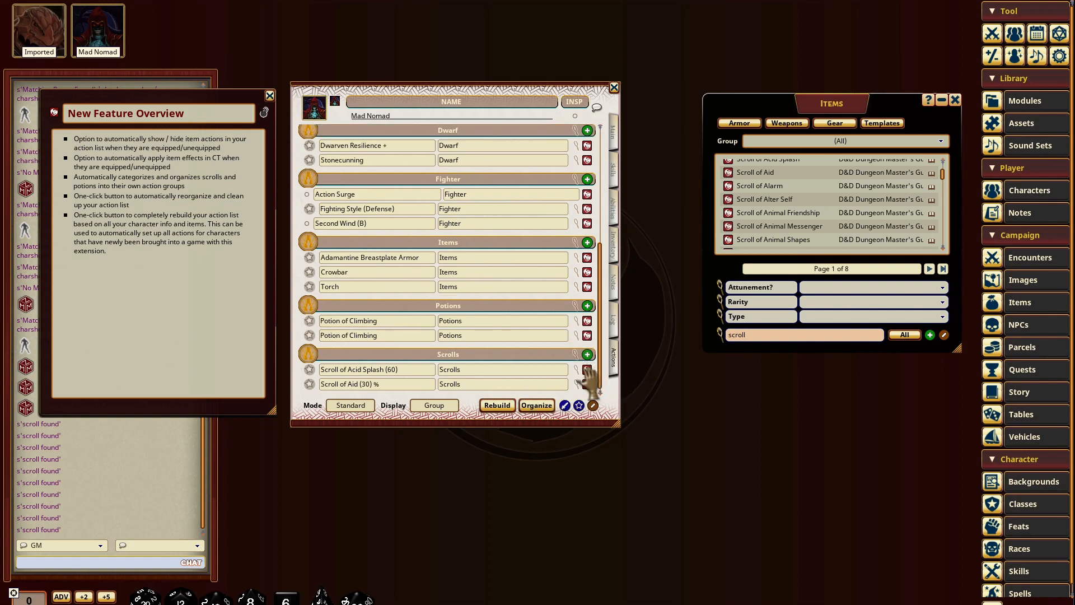
{"action": "right_click", "coordinate": [583, 369]}
{"action": "left_click", "coordinate": [688, 427]}
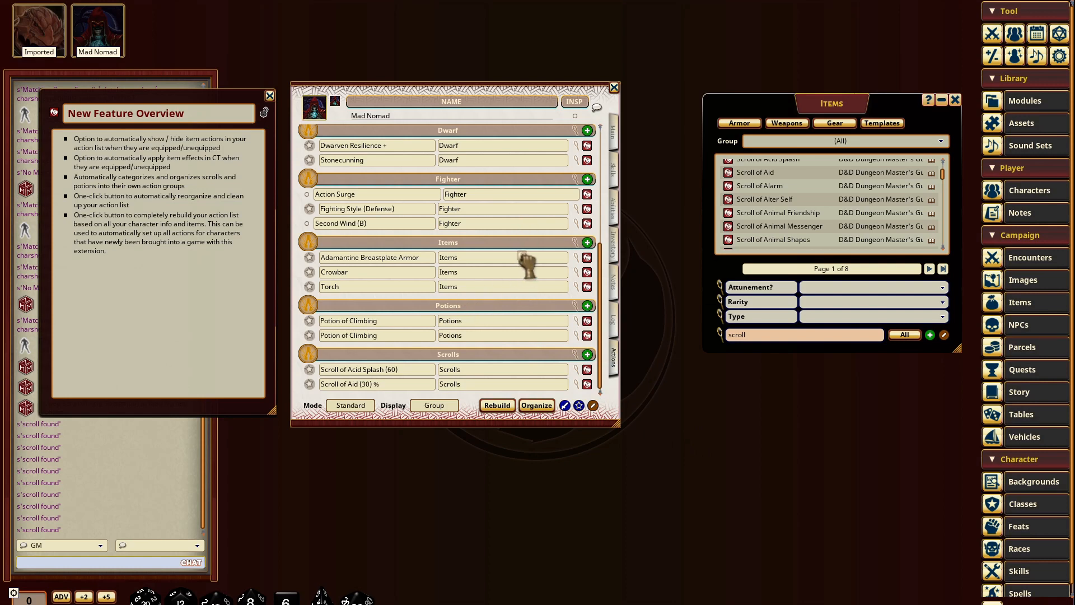
Step: Move Scroll of Acid Splash into the Items group by copying it there with details hidden and deleting the Scrolls entry
{"action": "left_click_drag", "start_coordinate": [523, 248], "coordinate": [522, 250]}
{"action": "left_click", "coordinate": [576, 287]}
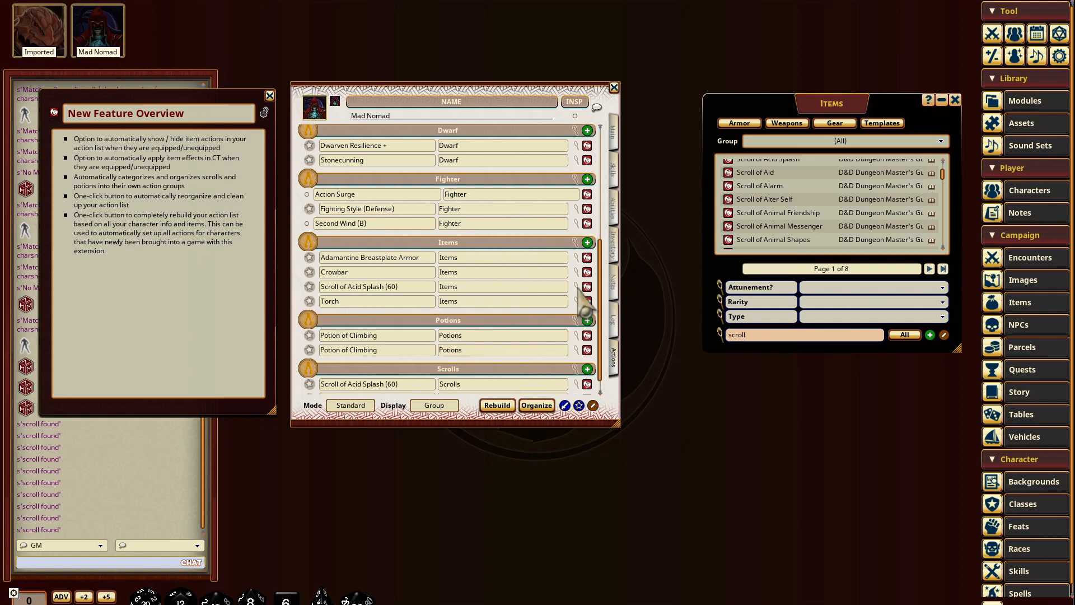
{"action": "scroll", "coordinate": [539, 384], "scroll_direction": "down", "scroll_amount": 1}
{"action": "right_click", "coordinate": [584, 369]}
{"action": "left_click", "coordinate": [552, 399]}
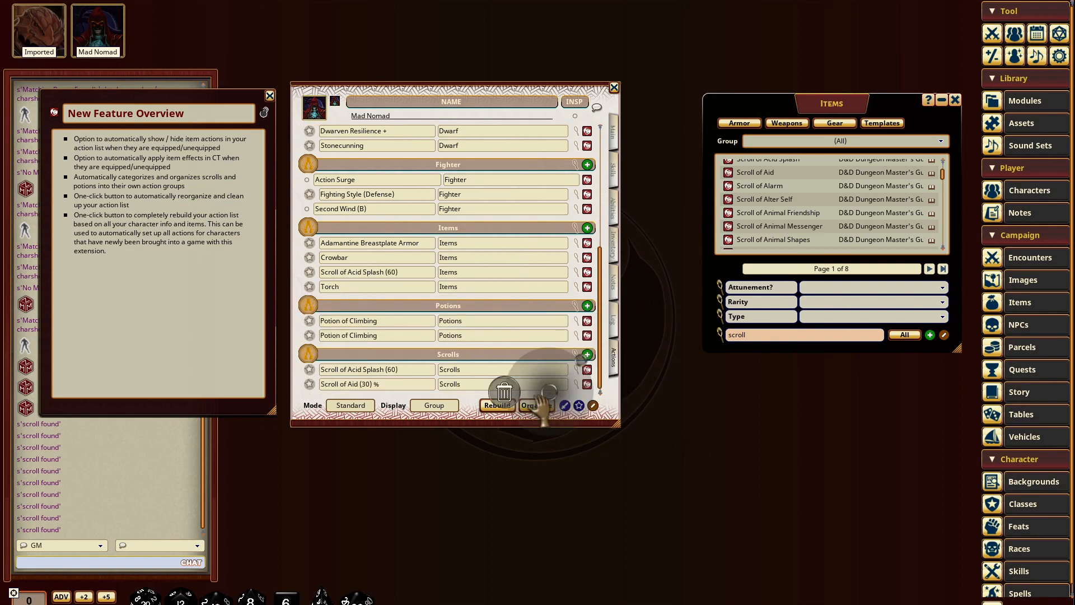
{"action": "left_click", "coordinate": [508, 399]}
Step: Move Scroll of Aid into the Items group by copying it there with details hidden and deleting the Scrolls entry
{"action": "left_click_drag", "start_coordinate": [481, 308], "coordinate": [492, 260]}
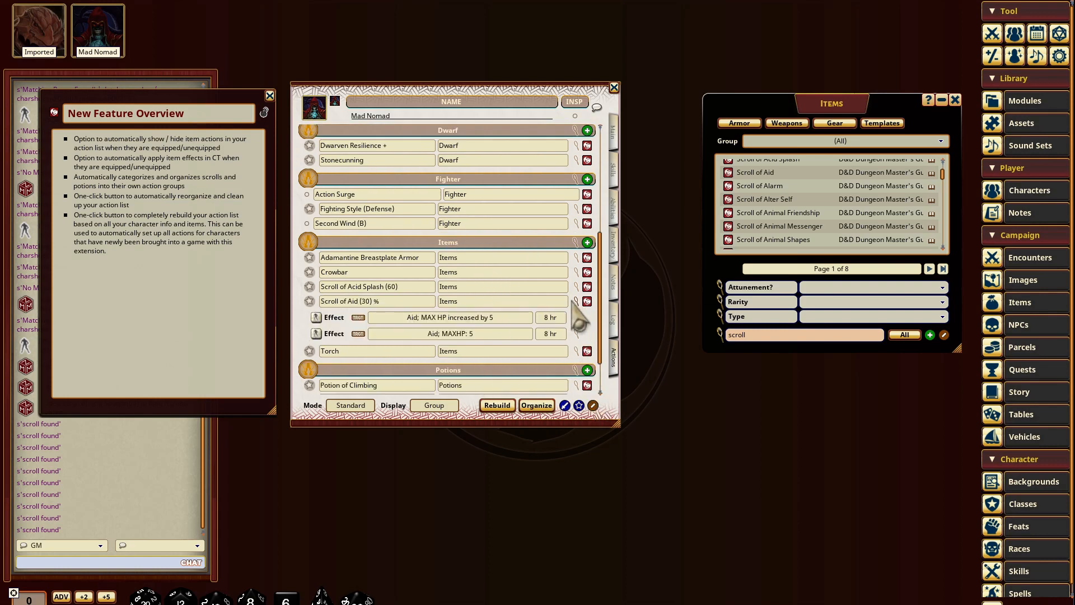
{"action": "scroll", "coordinate": [582, 336], "scroll_direction": "down", "scroll_amount": 1}
{"action": "right_click", "coordinate": [589, 383]}
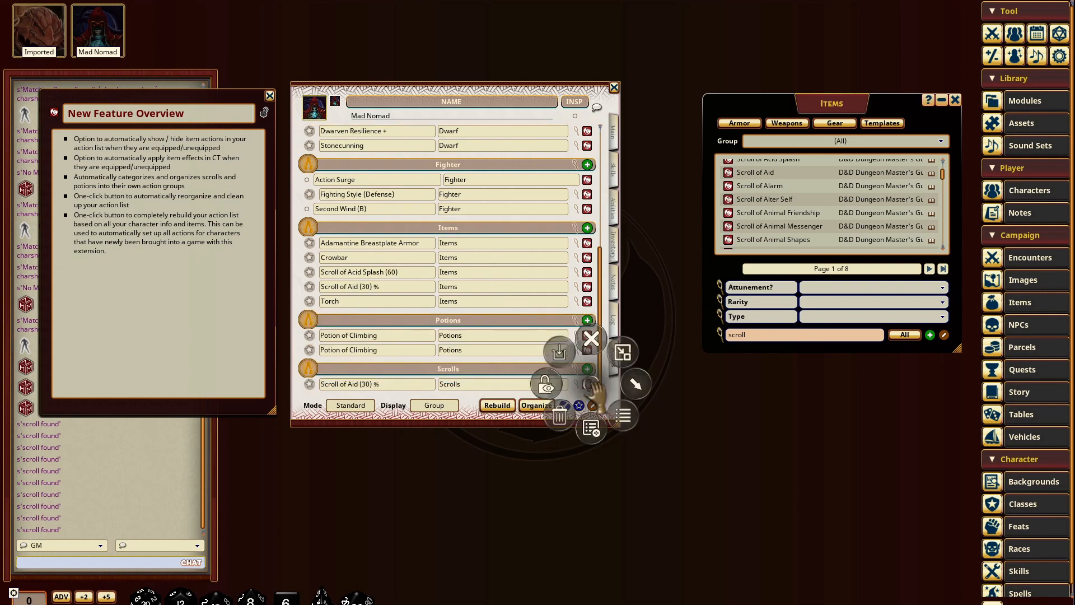
{"action": "left_click", "coordinate": [575, 419]}
{"action": "left_click", "coordinate": [574, 418]}
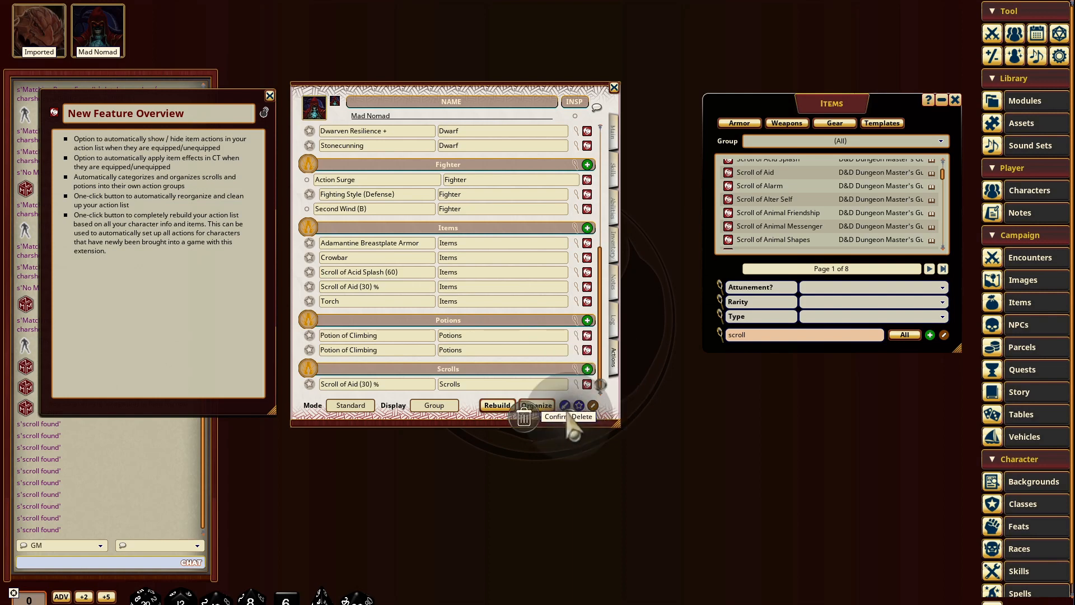
Step: Delete the duplicate Potion of Climbing action from the Potions group
{"action": "right_click", "coordinate": [582, 348]}
{"action": "left_click", "coordinate": [544, 382]}
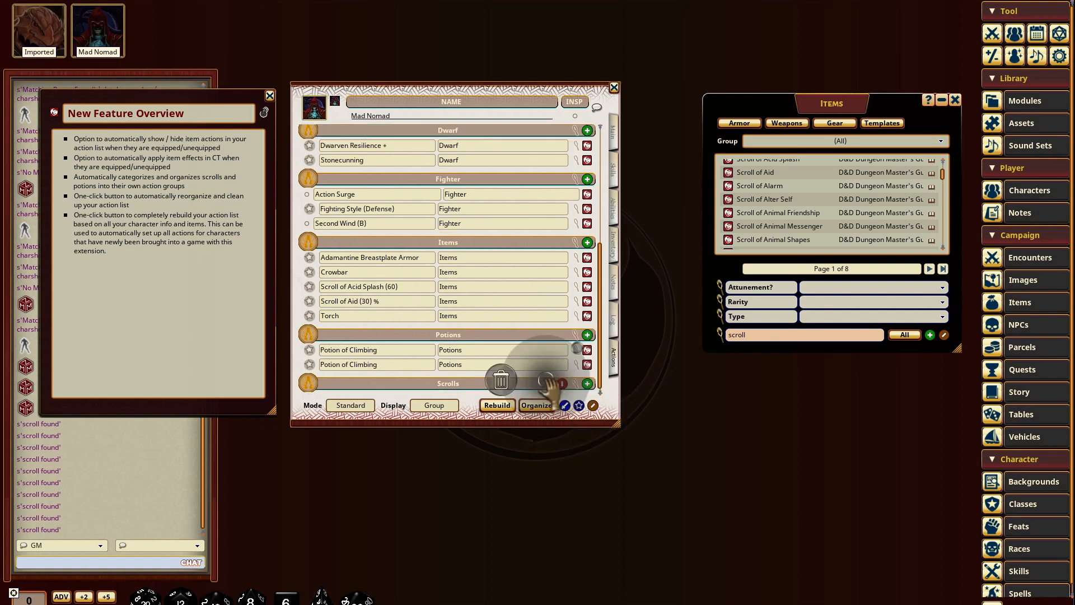
{"action": "left_click", "coordinate": [503, 379]}
Step: Move Potion of Climbing into the Items group by copying it there with details hidden and deleting the Potions entry
{"action": "left_click_drag", "start_coordinate": [526, 337], "coordinate": [531, 348]}
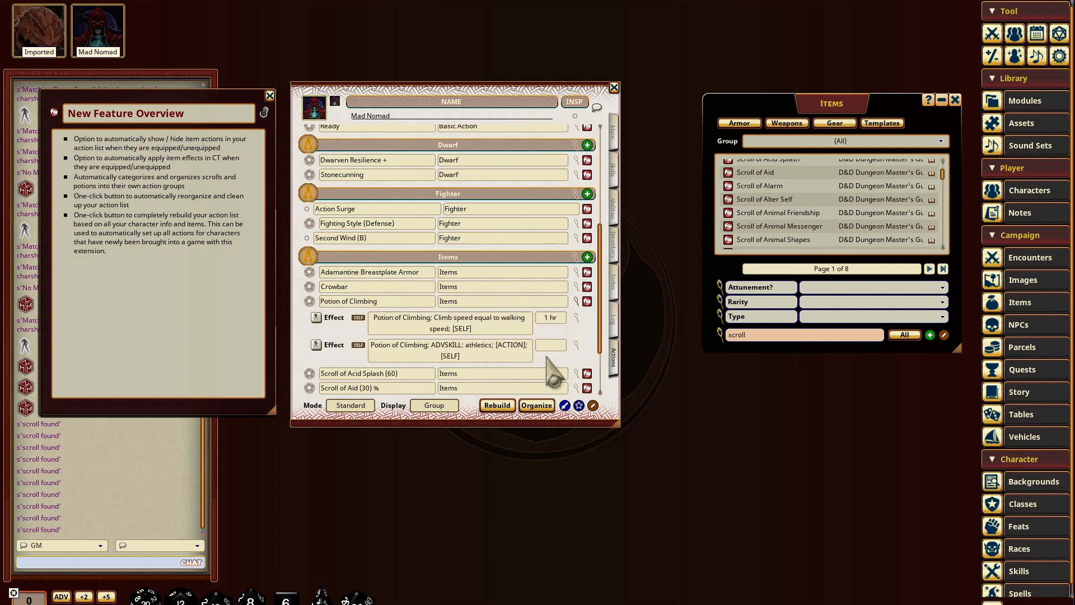
{"action": "left_click", "coordinate": [576, 302]}
{"action": "scroll", "coordinate": [602, 386], "scroll_direction": "down", "scroll_amount": 1}
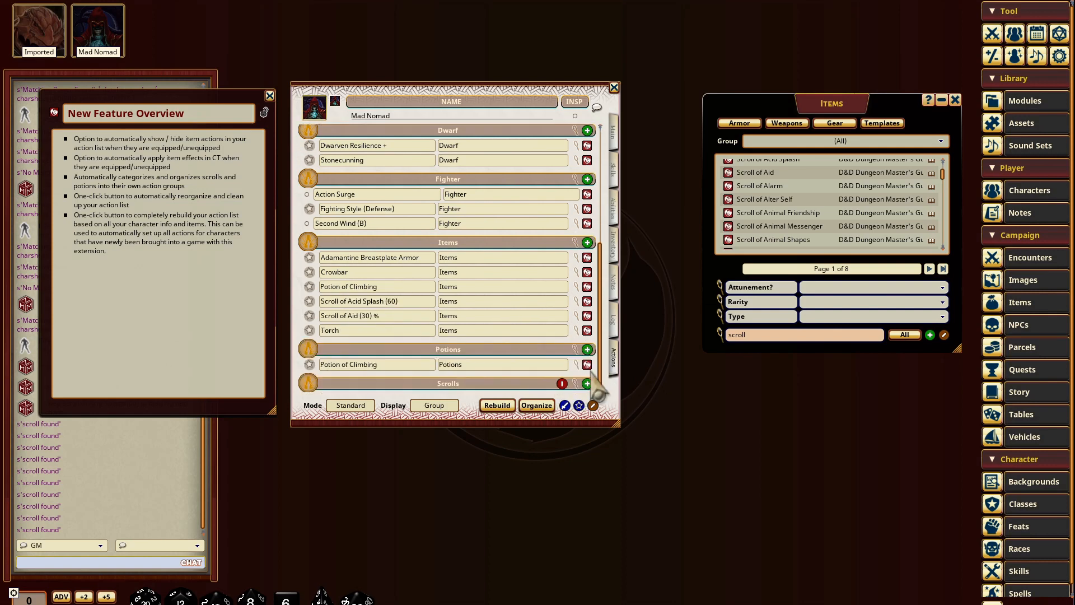
{"action": "right_click", "coordinate": [586, 362]}
{"action": "left_click", "coordinate": [546, 395]}
{"action": "left_click", "coordinate": [529, 400]}
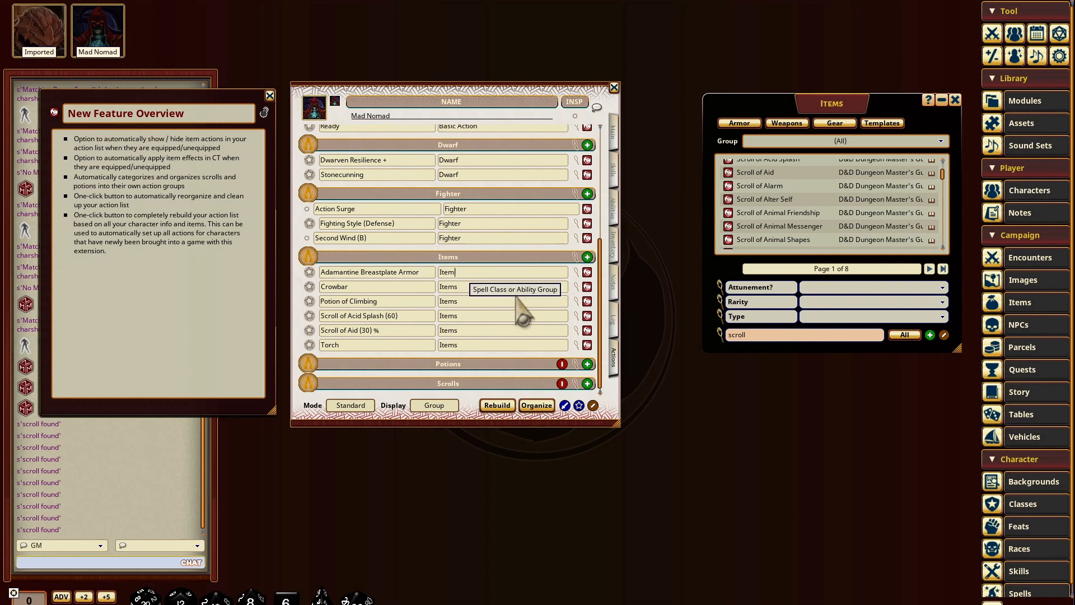
Step: Misfile two item actions by setting Adamantine Breastplate Armor's group to Item and Crowbar's group to ITEM
{"action": "scroll", "coordinate": [398, 345], "scroll_direction": "up", "scroll_amount": 1}
{"action": "scroll", "coordinate": [465, 346], "scroll_direction": "down", "scroll_amount": 1}
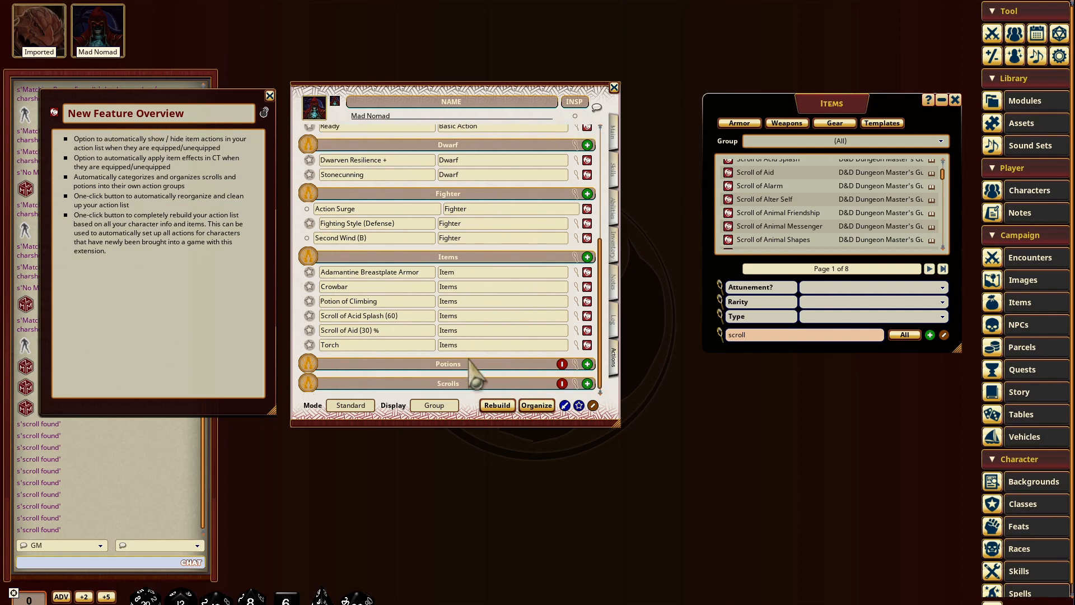
{"action": "left_click", "coordinate": [480, 329]}
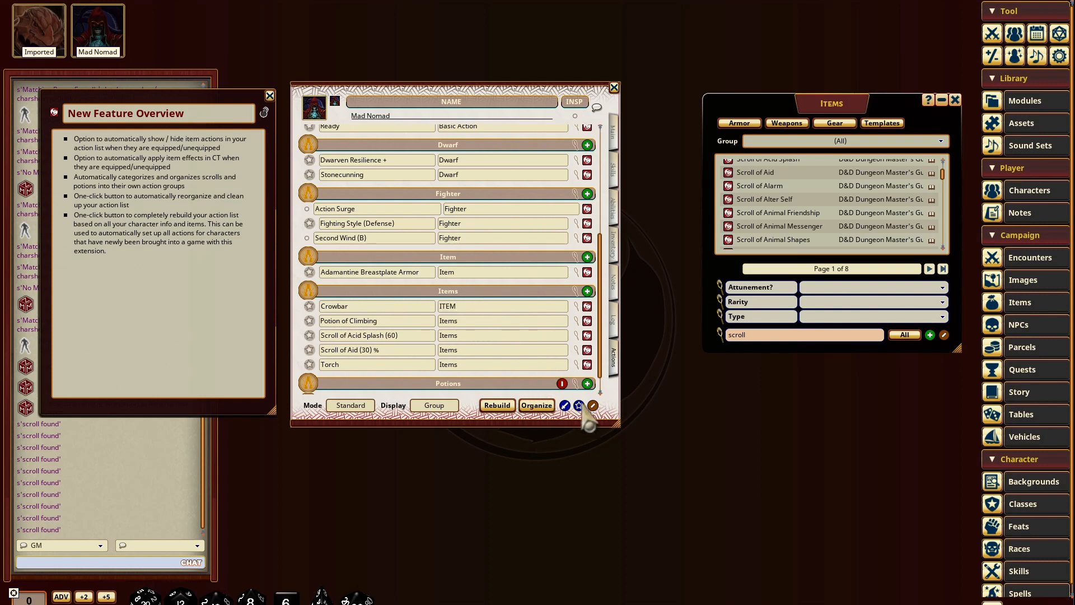
{"action": "left_click", "coordinate": [475, 309]}
{"action": "key", "text": "BackSpace"}
{"action": "key", "text": "BackSpace"}
{"action": "key", "text": "BackSpace"}
{"action": "key", "text": "BackSpace"}
{"action": "type", "text": "tem"}
Step: Organize the character's action list automatically, declining to delete the FGU added actions
{"action": "left_click", "coordinate": [537, 405]}
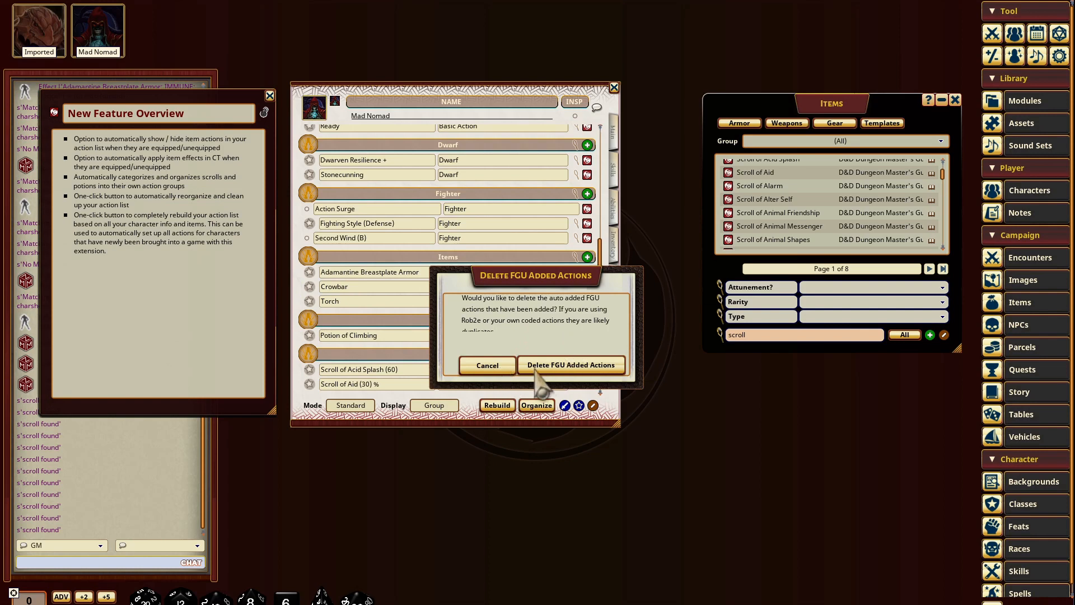
{"action": "left_click", "coordinate": [508, 369]}
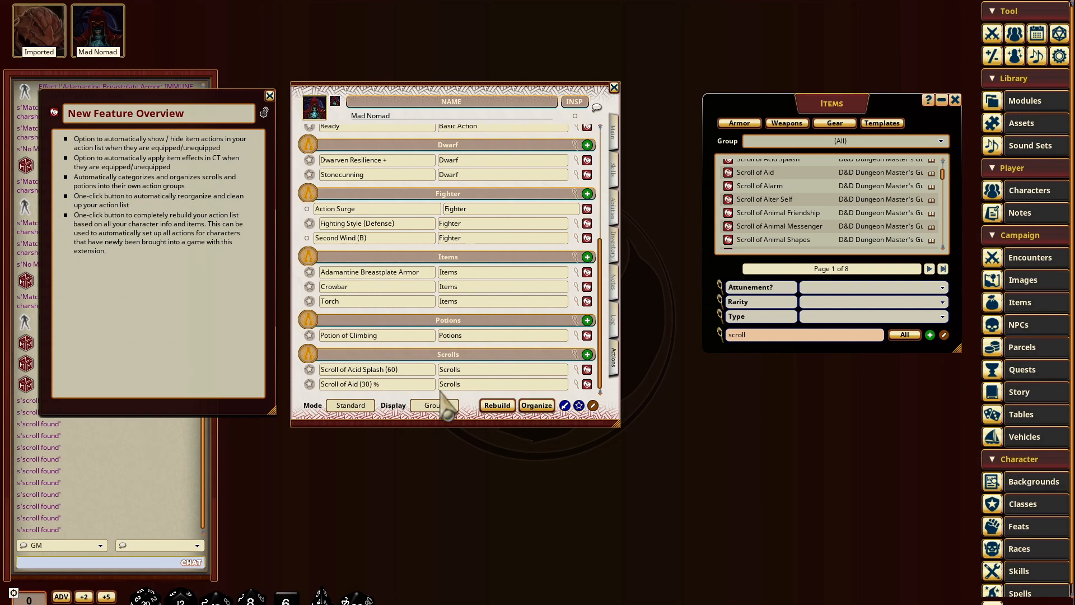
{"action": "scroll", "coordinate": [462, 191], "scroll_direction": "up", "scroll_amount": 1}
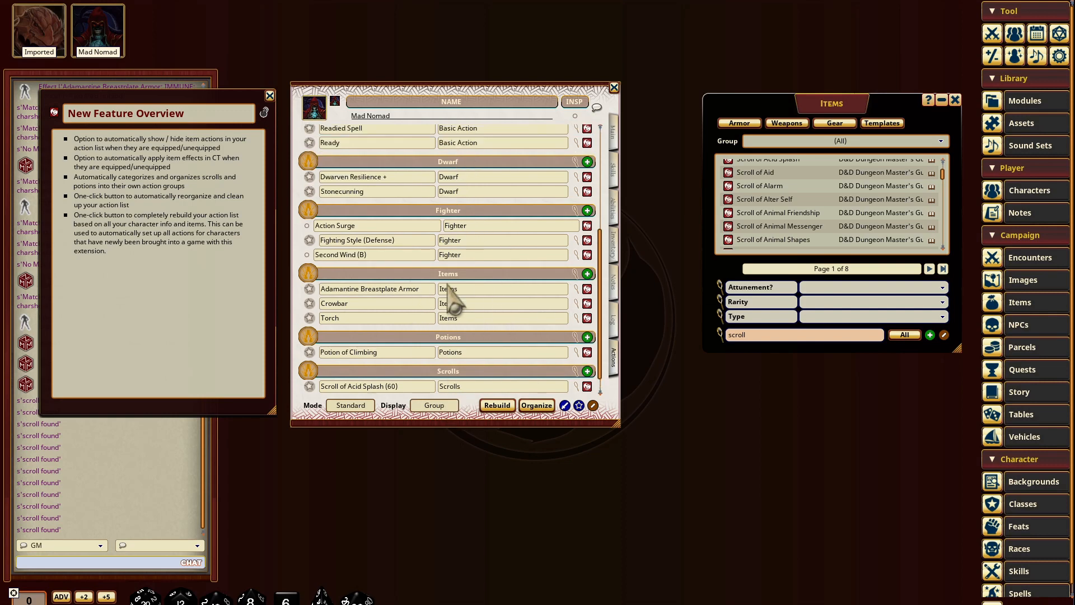
{"action": "scroll", "coordinate": [459, 302], "scroll_direction": "down", "scroll_amount": 1}
{"action": "scroll", "coordinate": [479, 304], "scroll_direction": "up", "scroll_amount": 3}
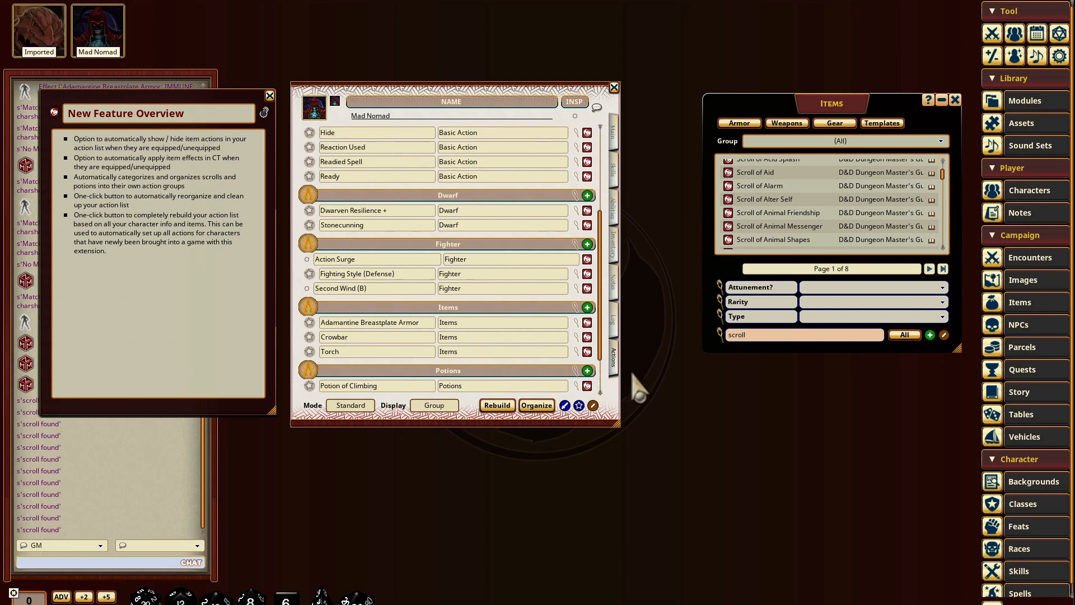
{"action": "scroll", "coordinate": [478, 369], "scroll_direction": "up", "scroll_amount": 7}
{"action": "scroll", "coordinate": [471, 280], "scroll_direction": "down", "scroll_amount": 10}
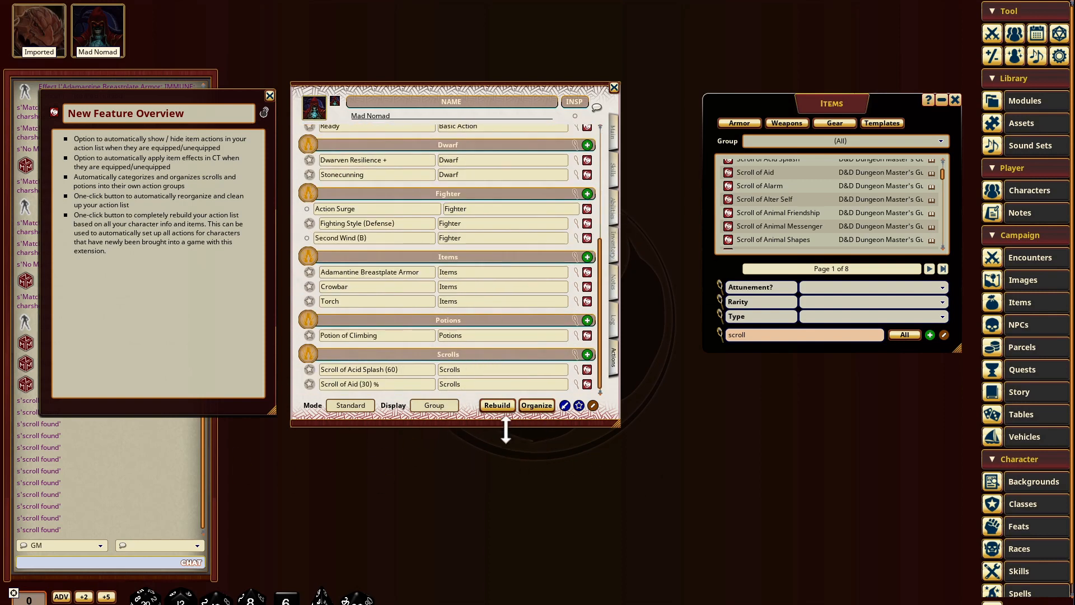
Step: Enlarge the character sheet and review the organized action groups from Weapons down to Scrolls
{"action": "left_click_drag", "start_coordinate": [619, 432], "coordinate": [630, 473]}
{"action": "scroll", "coordinate": [507, 335], "scroll_direction": "up", "scroll_amount": 6}
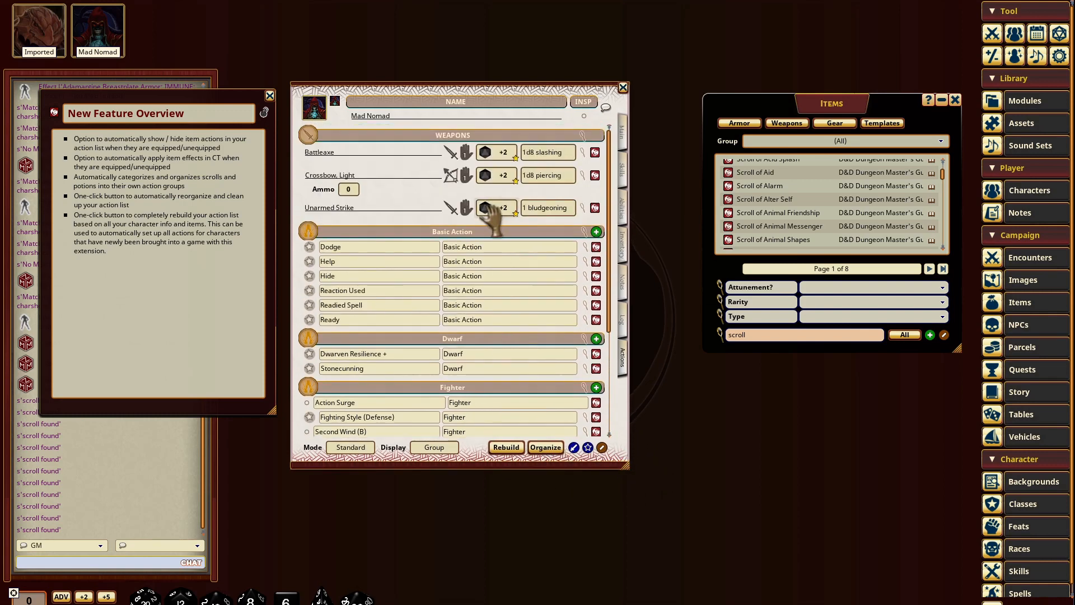
{"action": "scroll", "coordinate": [487, 218], "scroll_direction": "down", "scroll_amount": 8}
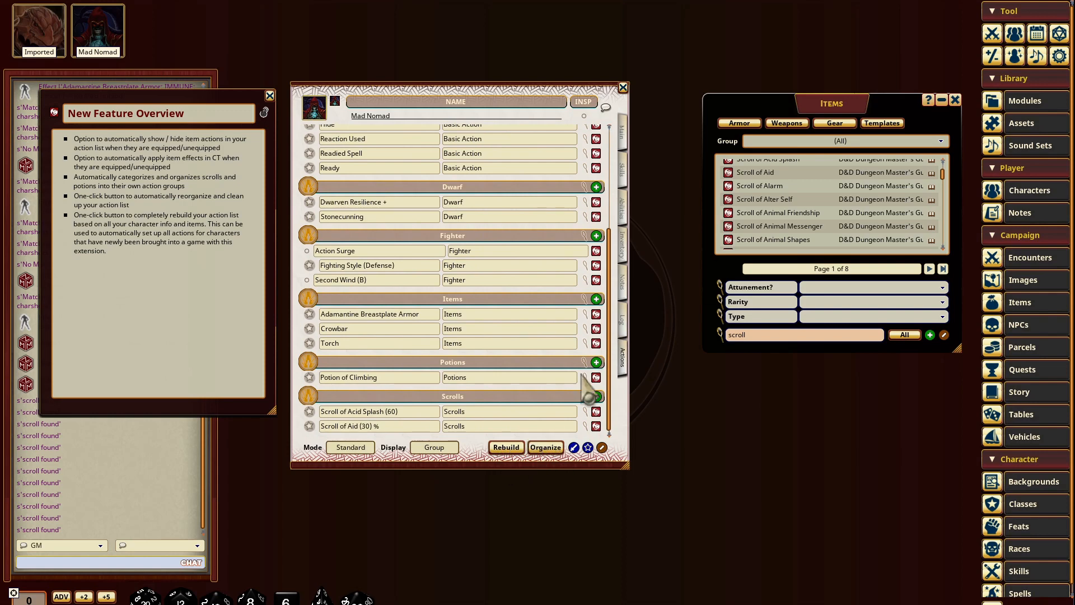
{"action": "scroll", "coordinate": [465, 344], "scroll_direction": "up", "scroll_amount": 7}
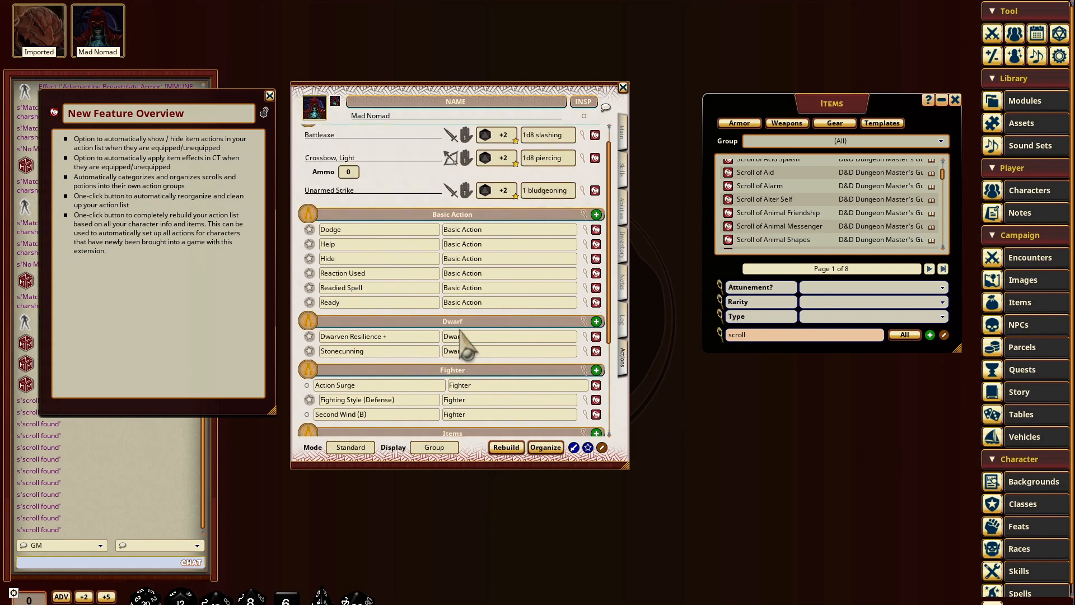
{"action": "scroll", "coordinate": [447, 316], "scroll_direction": "down", "scroll_amount": 7}
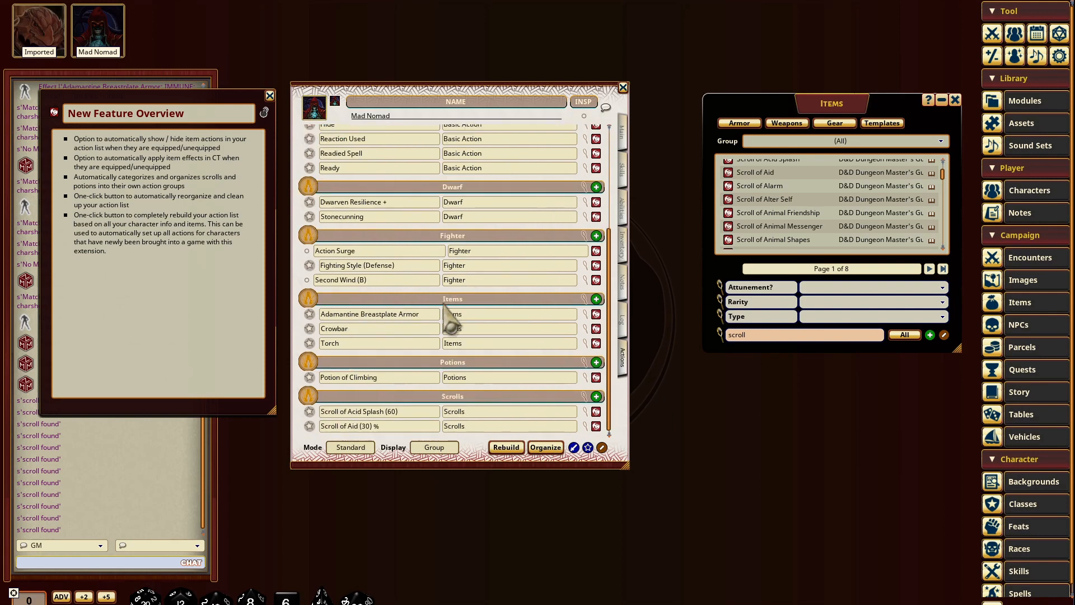
Step: Look over the character's abilities, main details and inventory, return to the actions, and close the sheet
{"action": "left_click", "coordinate": [624, 208]}
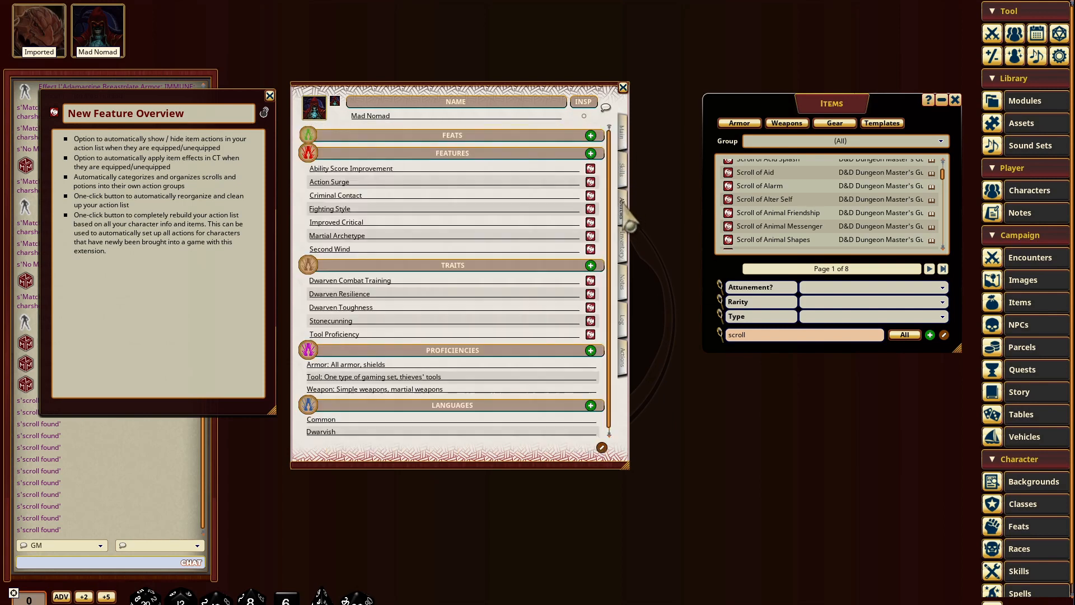
{"action": "left_click", "coordinate": [623, 133]}
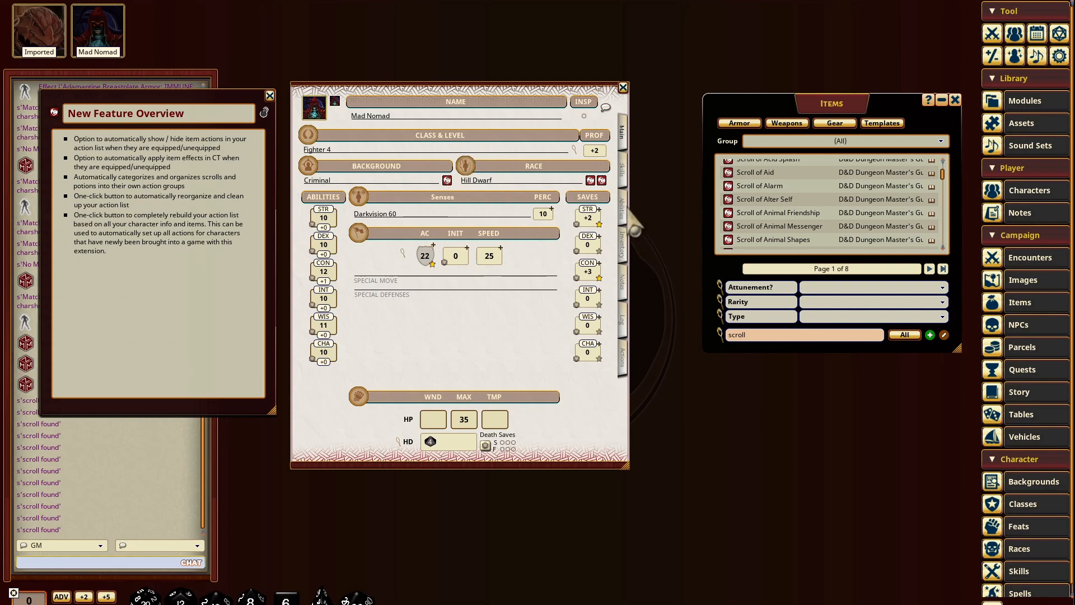
{"action": "left_click", "coordinate": [623, 251]}
{"action": "left_click", "coordinate": [625, 369]}
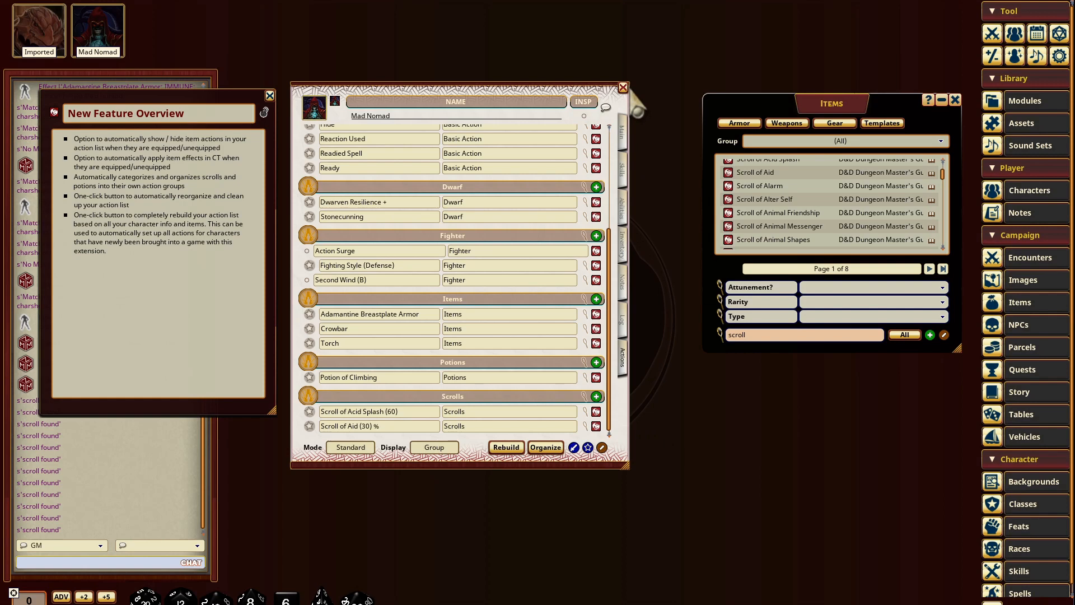
{"action": "left_click", "coordinate": [623, 89]}
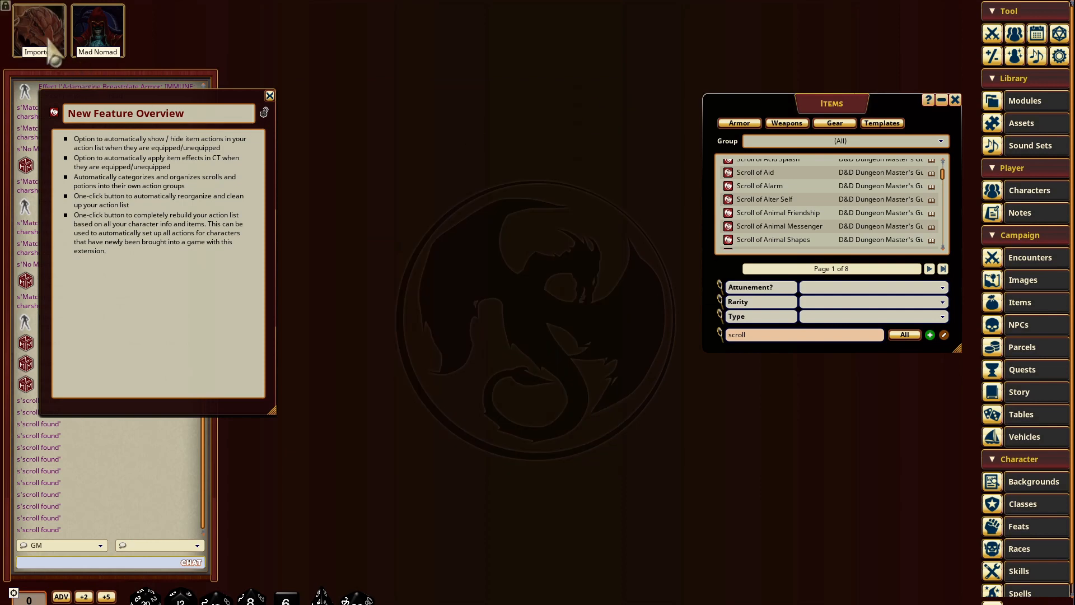
Step: Open the Imported character's sheet and examine its action list along with its class and level
{"action": "left_click", "coordinate": [45, 29]}
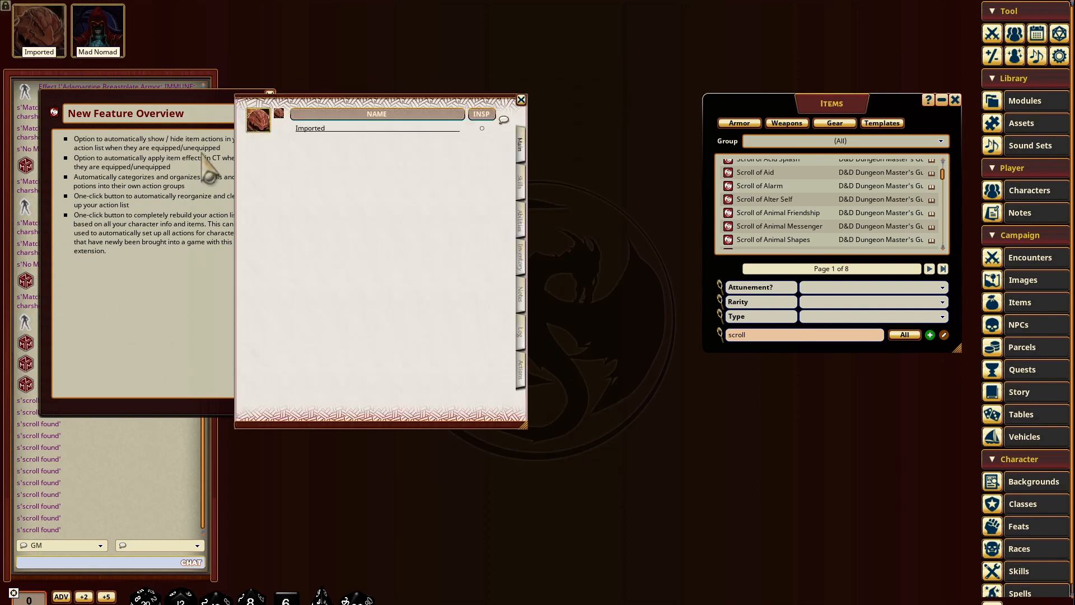
{"action": "left_click", "coordinate": [521, 380]}
{"action": "left_click_drag", "start_coordinate": [381, 96], "coordinate": [448, 92]}
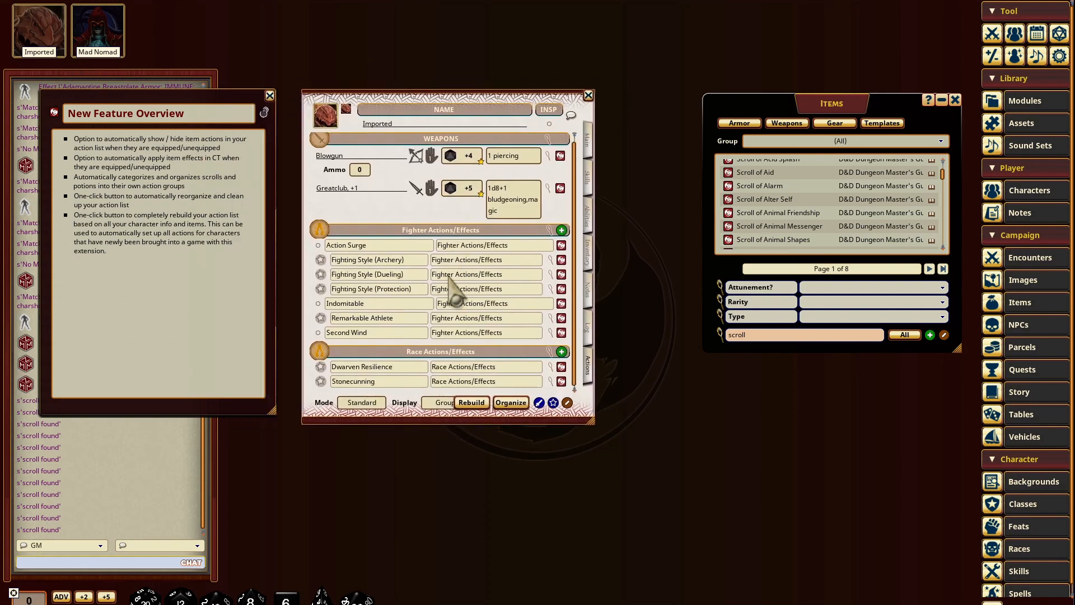
{"action": "left_click", "coordinate": [586, 147]}
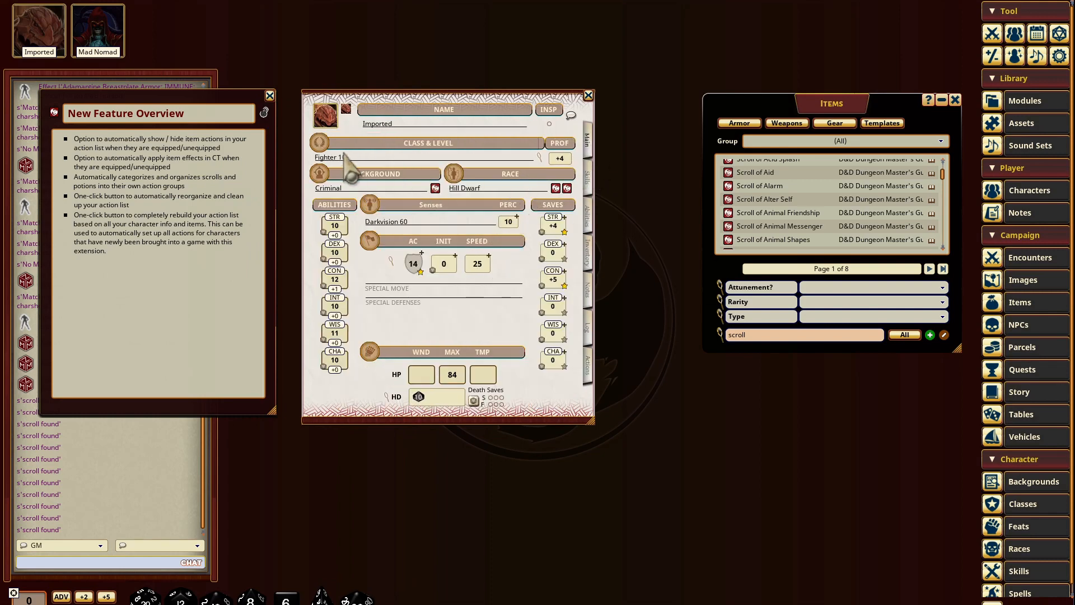
{"action": "left_click", "coordinate": [586, 364]}
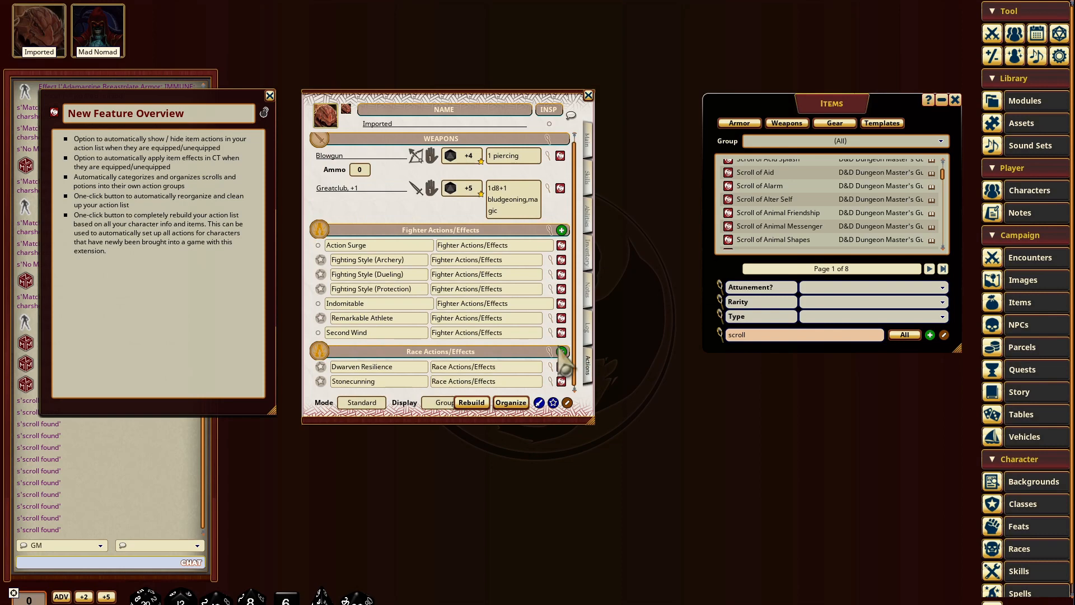
Step: Examine the equipment listed in the Imported character's inventory
{"action": "left_click", "coordinate": [586, 261]}
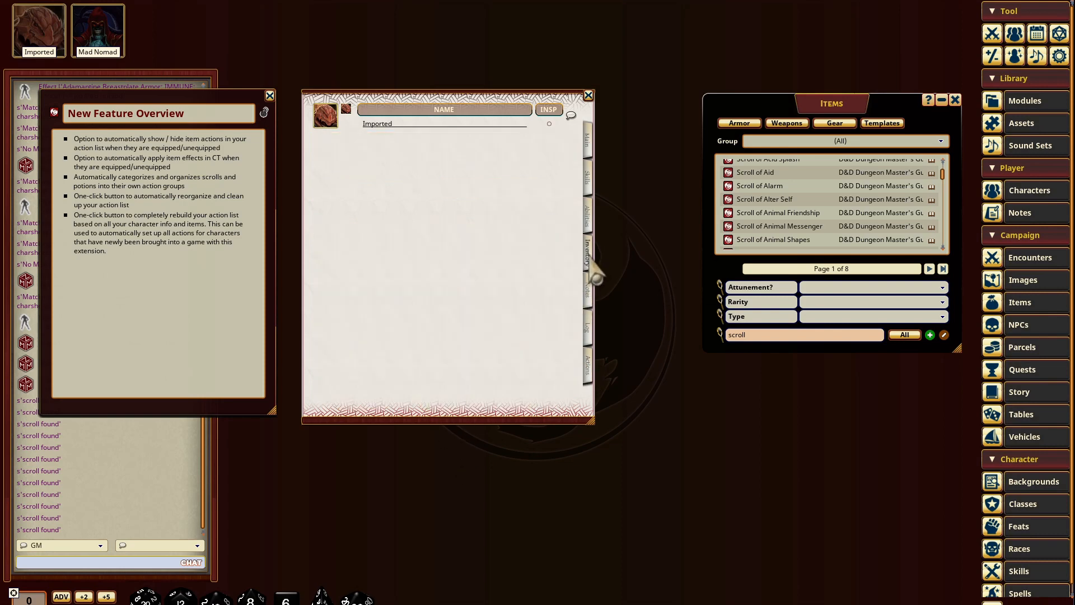
{"action": "scroll", "coordinate": [387, 216], "scroll_direction": "down", "scroll_amount": 2}
{"action": "scroll", "coordinate": [369, 263], "scroll_direction": "down", "scroll_amount": 2}
{"action": "scroll", "coordinate": [361, 291], "scroll_direction": "up", "scroll_amount": 3}
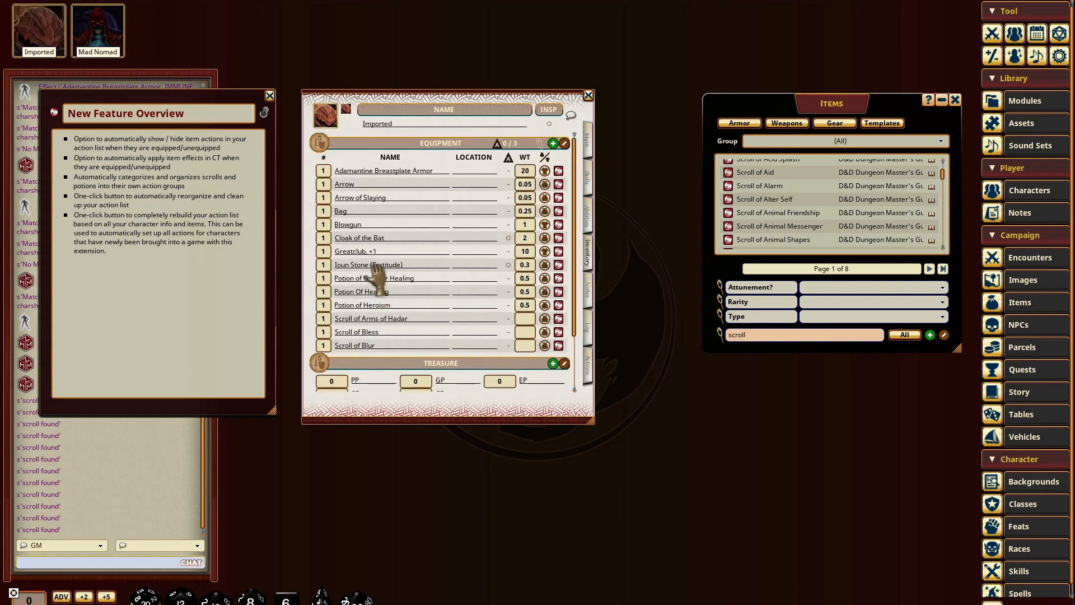
Step: Rebuild the Imported character's action list, adding the prebuilt Fighter: Fighting Style (Archery) and Item: Ioun Stone (Regeneration) actions
{"action": "left_click", "coordinate": [589, 381]}
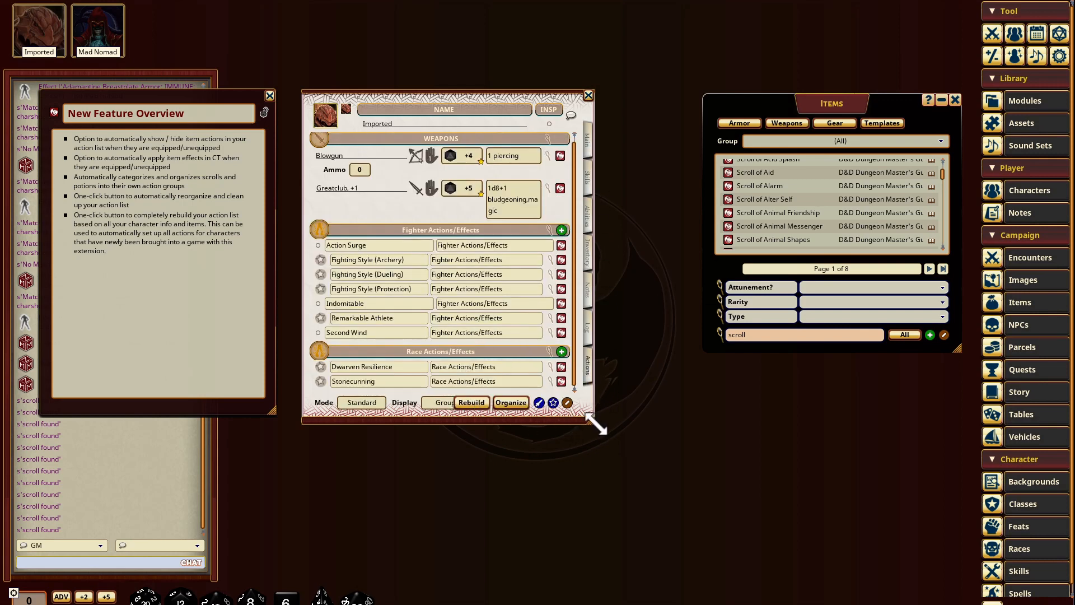
{"action": "left_click_drag", "start_coordinate": [596, 424], "coordinate": [632, 431]}
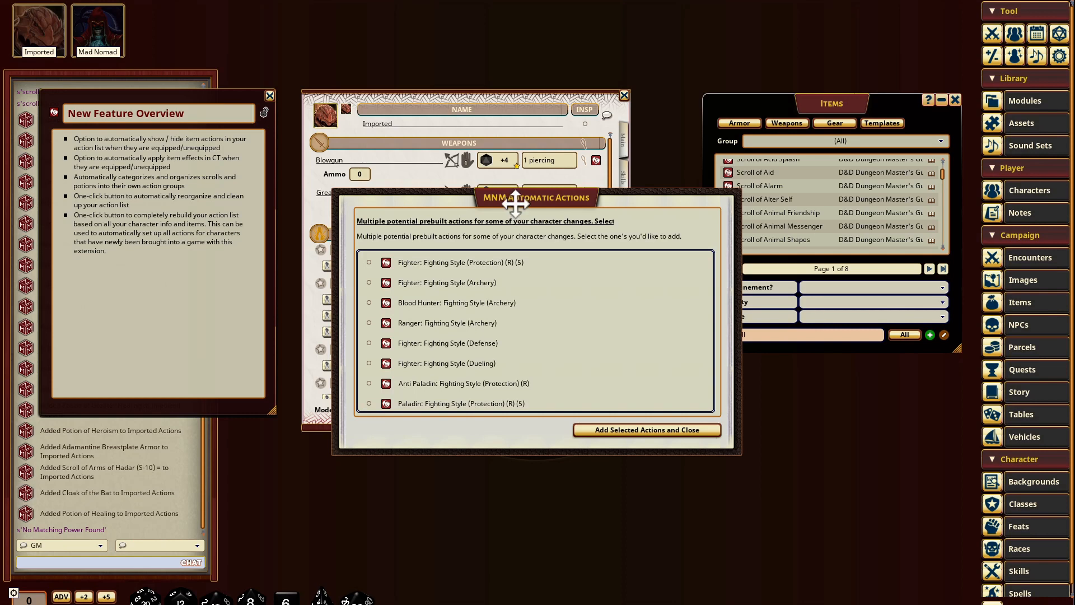
{"action": "left_click_drag", "start_coordinate": [514, 204], "coordinate": [504, 153]}
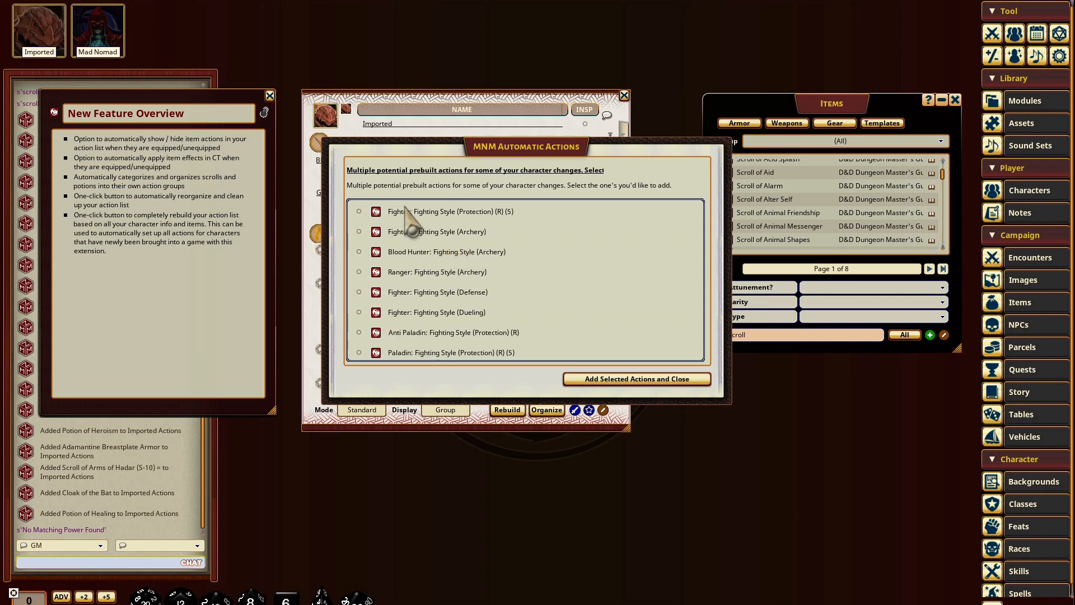
{"action": "left_click", "coordinate": [359, 231]}
{"action": "left_click", "coordinate": [616, 381]}
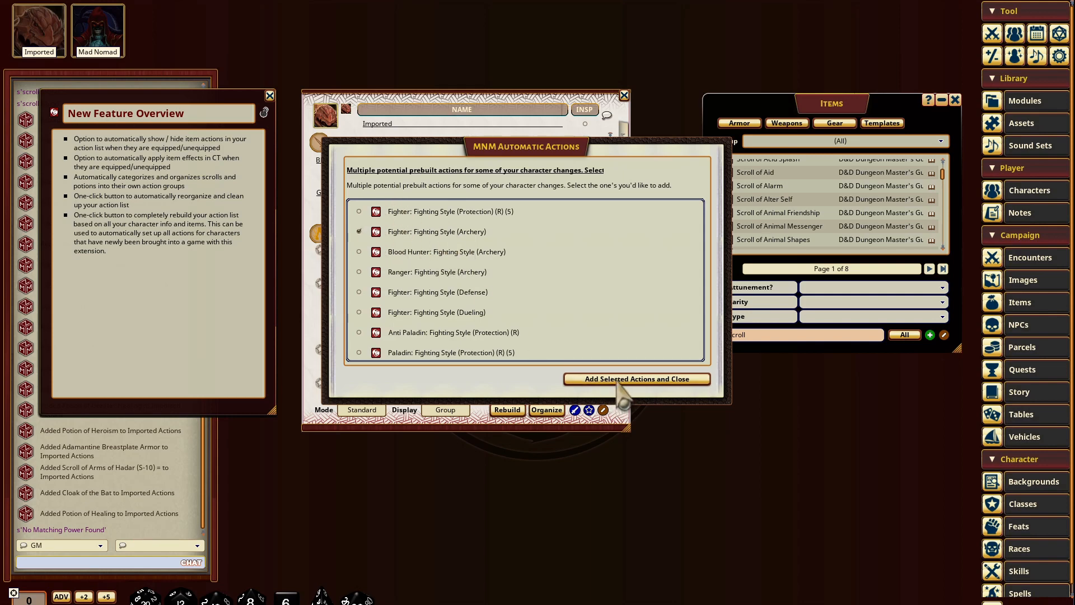
{"action": "scroll", "coordinate": [412, 305], "scroll_direction": "down", "scroll_amount": 5}
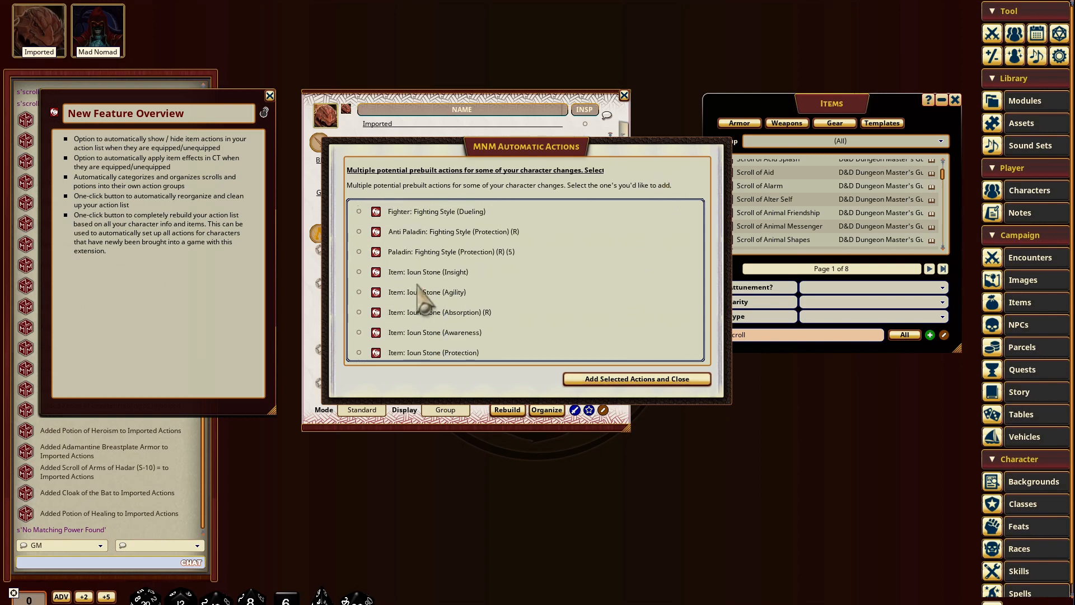
{"action": "scroll", "coordinate": [428, 273], "scroll_direction": "down", "scroll_amount": 2}
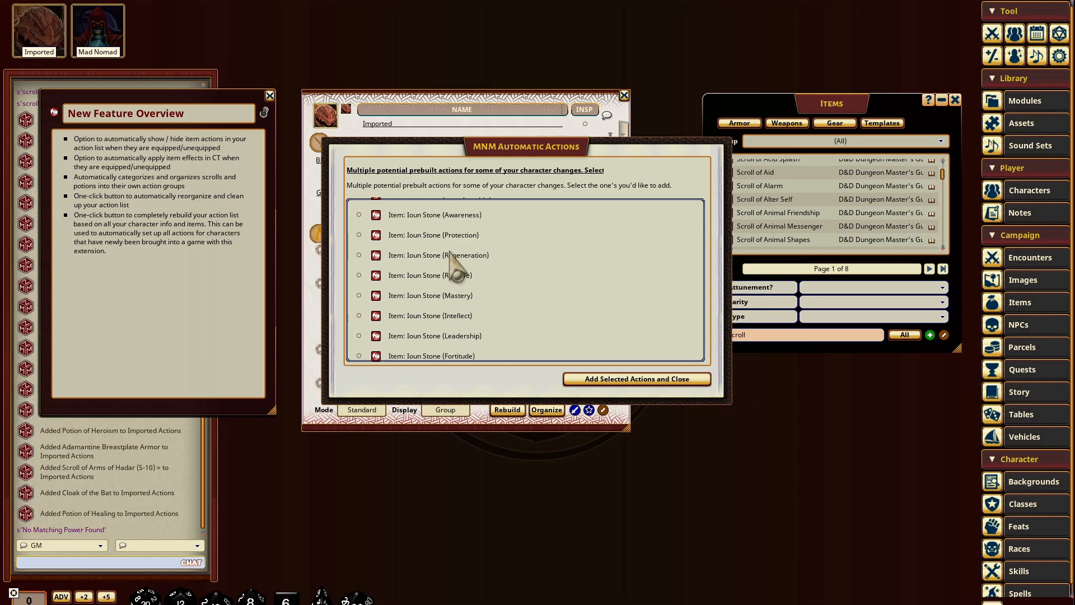
{"action": "scroll", "coordinate": [462, 281], "scroll_direction": "down", "scroll_amount": 3}
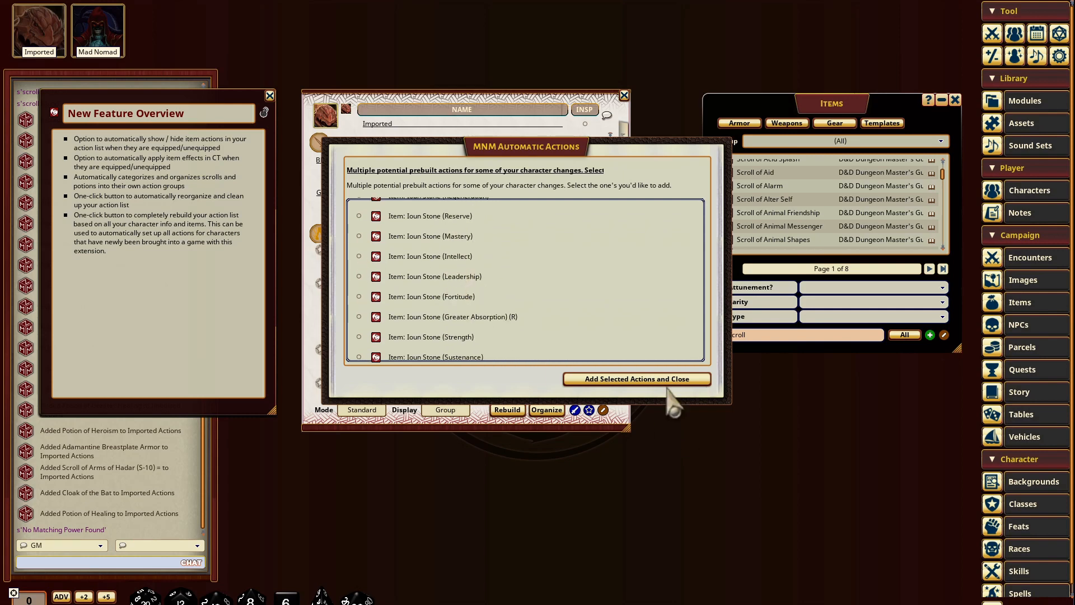
{"action": "left_click", "coordinate": [647, 380]}
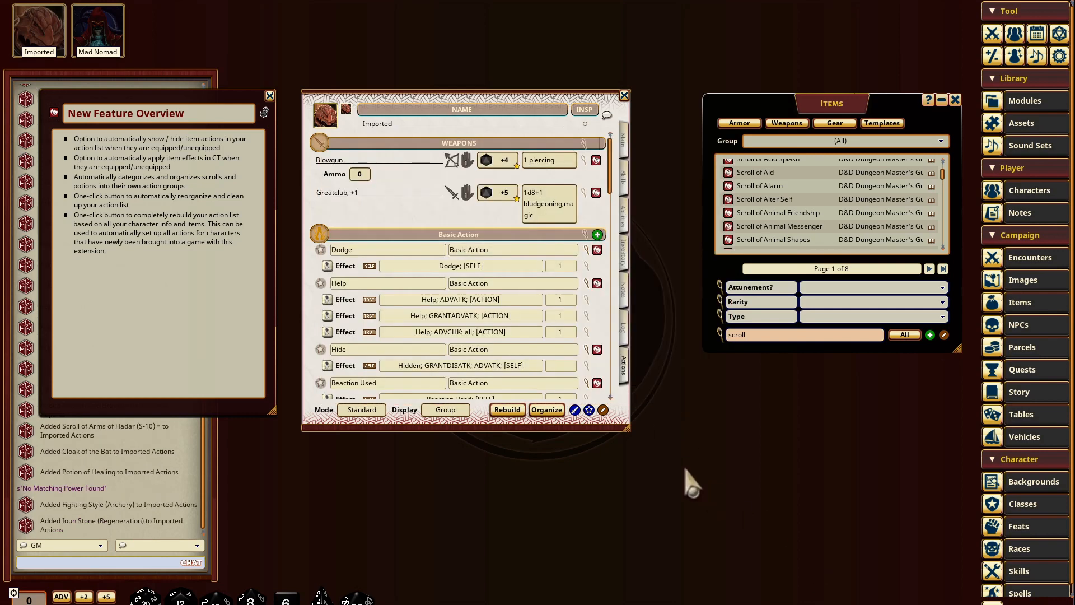
Step: Review the Imported character's rebuilt action list for its new groups and for duplicates of the old fighter actions
{"action": "scroll", "coordinate": [504, 297], "scroll_direction": "down", "scroll_amount": 5}
{"action": "scroll", "coordinate": [533, 238], "scroll_direction": "down", "scroll_amount": 8}
{"action": "scroll", "coordinate": [477, 216], "scroll_direction": "down", "scroll_amount": 5}
{"action": "scroll", "coordinate": [478, 231], "scroll_direction": "down", "scroll_amount": 7}
{"action": "scroll", "coordinate": [496, 274], "scroll_direction": "down", "scroll_amount": 5}
{"action": "scroll", "coordinate": [504, 277], "scroll_direction": "up", "scroll_amount": 10}
{"action": "scroll", "coordinate": [507, 267], "scroll_direction": "up", "scroll_amount": 5}
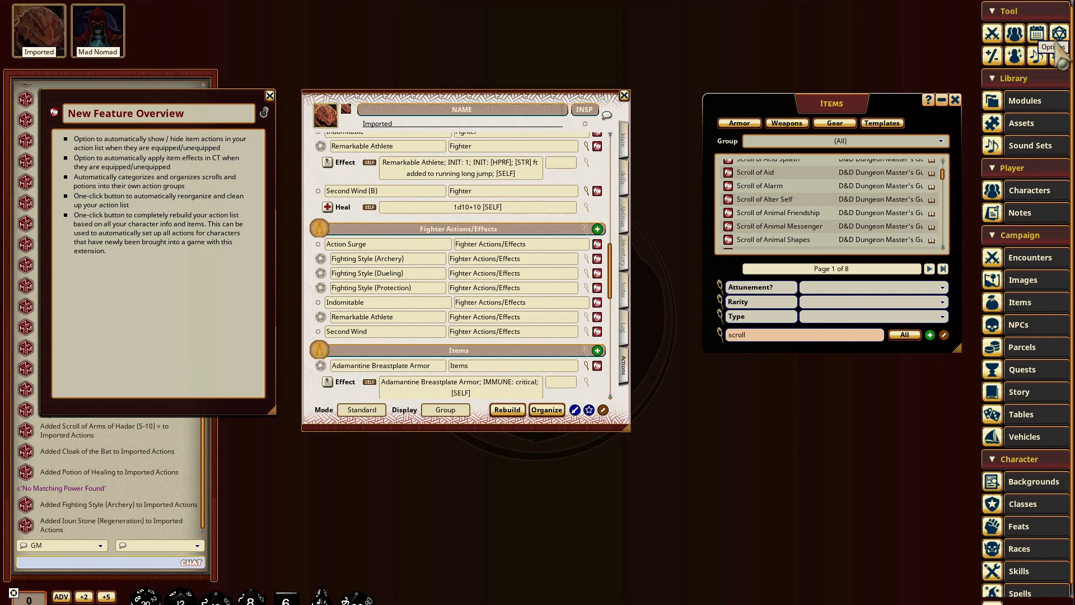
Step: Organize the Imported character's action list and delete the FGU added actions
{"action": "left_click", "coordinate": [554, 417]}
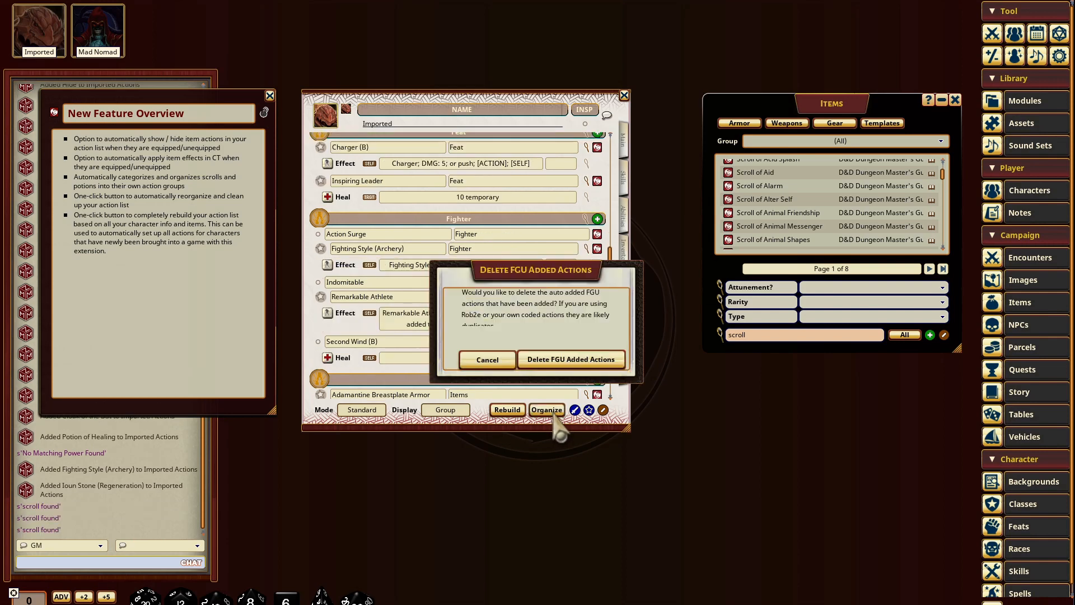
{"action": "left_click", "coordinate": [572, 371]}
{"action": "scroll", "coordinate": [557, 308], "scroll_direction": "up", "scroll_amount": 5}
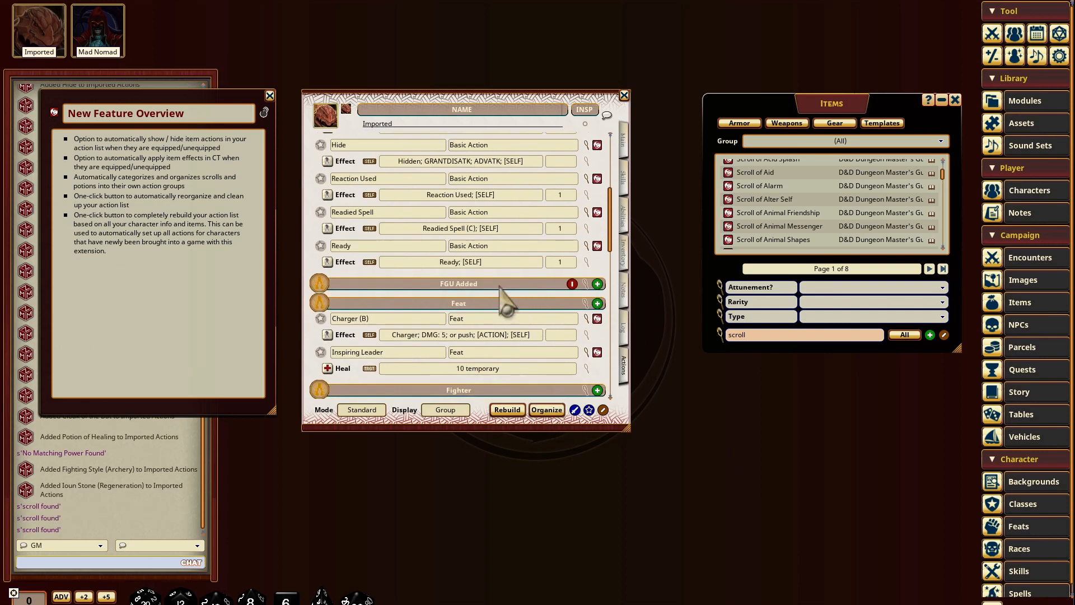
Step: Organize the Imported character's action list once more after checking its Feat and Fighter groups
{"action": "scroll", "coordinate": [455, 297], "scroll_direction": "down", "scroll_amount": 1}
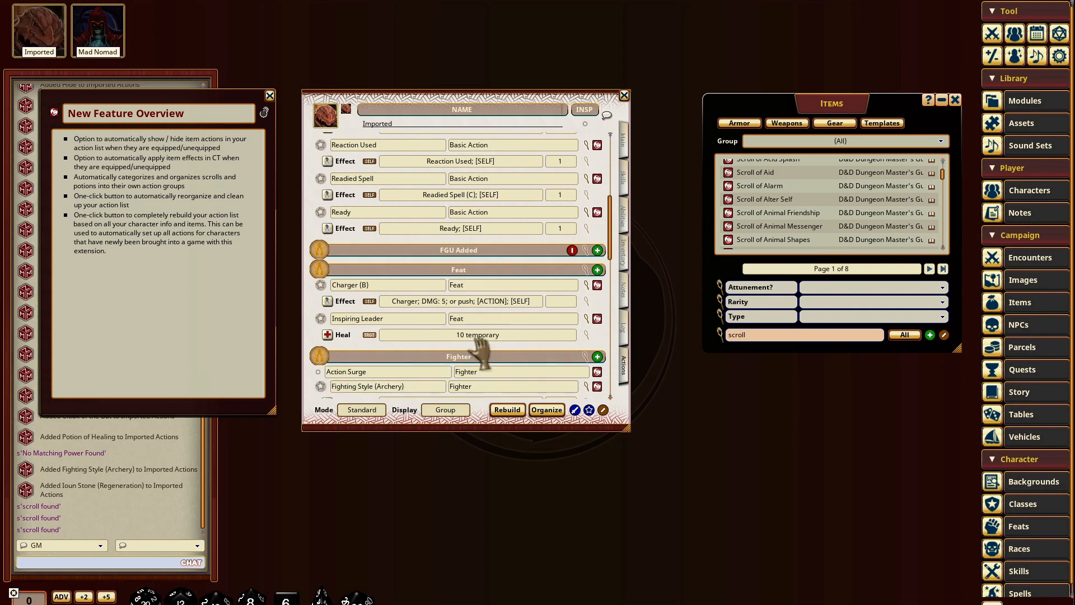
{"action": "scroll", "coordinate": [485, 350], "scroll_direction": "down", "scroll_amount": 8}
{"action": "scroll", "coordinate": [476, 306], "scroll_direction": "down", "scroll_amount": 3}
{"action": "left_click", "coordinate": [545, 409]}
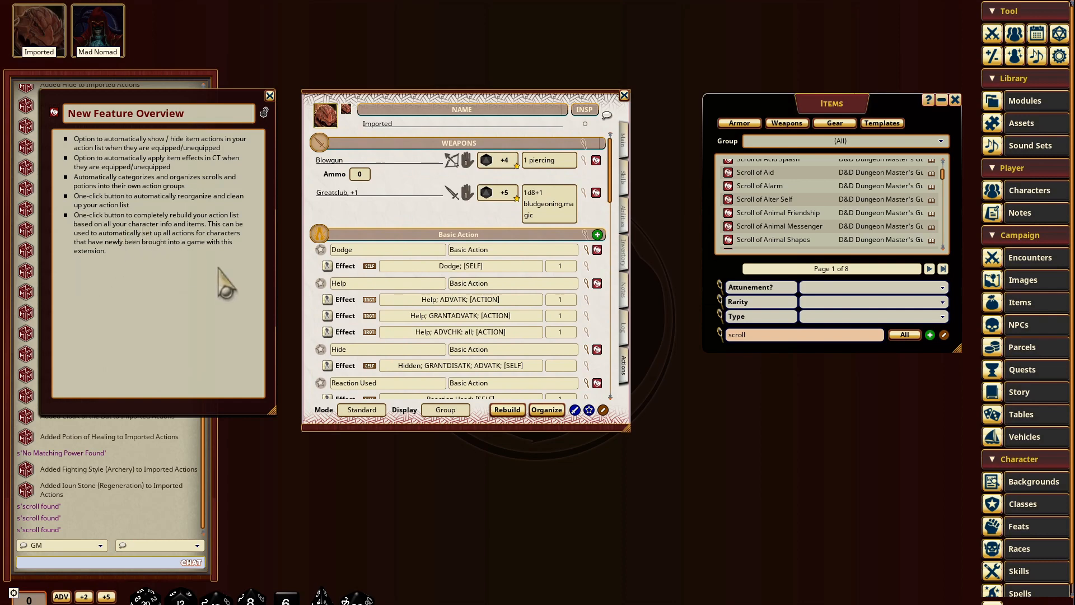
Step: Collapse the Basic Action, Feat, Fighter, Items, Potions and Scrolls groups and delete the empty FGU Added group
{"action": "left_click", "coordinate": [477, 234]}
{"action": "left_click", "coordinate": [472, 276]}
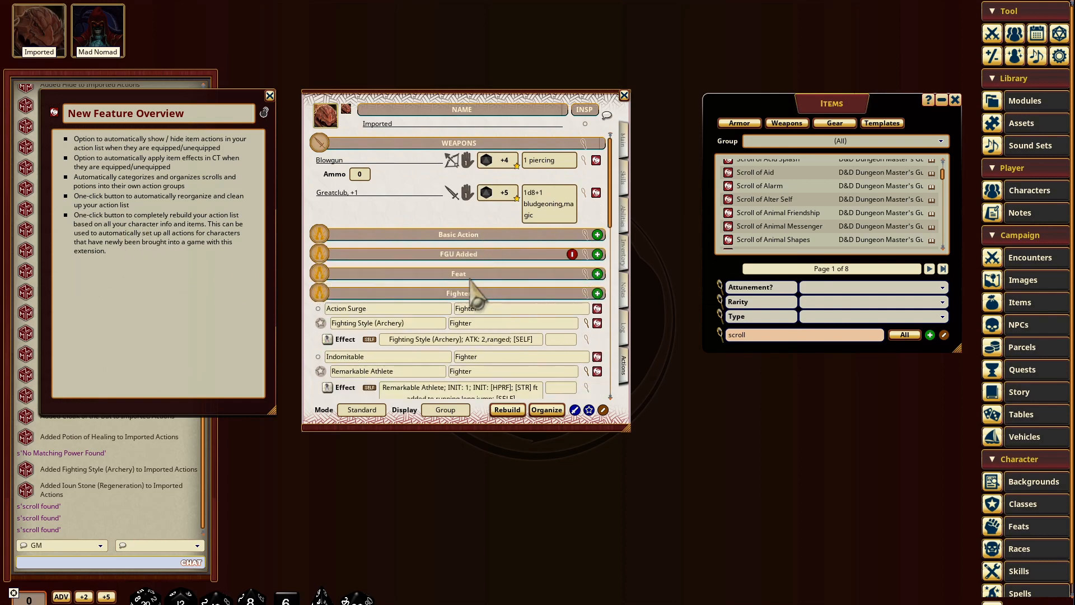
{"action": "left_click", "coordinate": [475, 294]}
{"action": "left_click", "coordinate": [478, 312]}
{"action": "scroll", "coordinate": [504, 324], "scroll_direction": "down", "scroll_amount": 3}
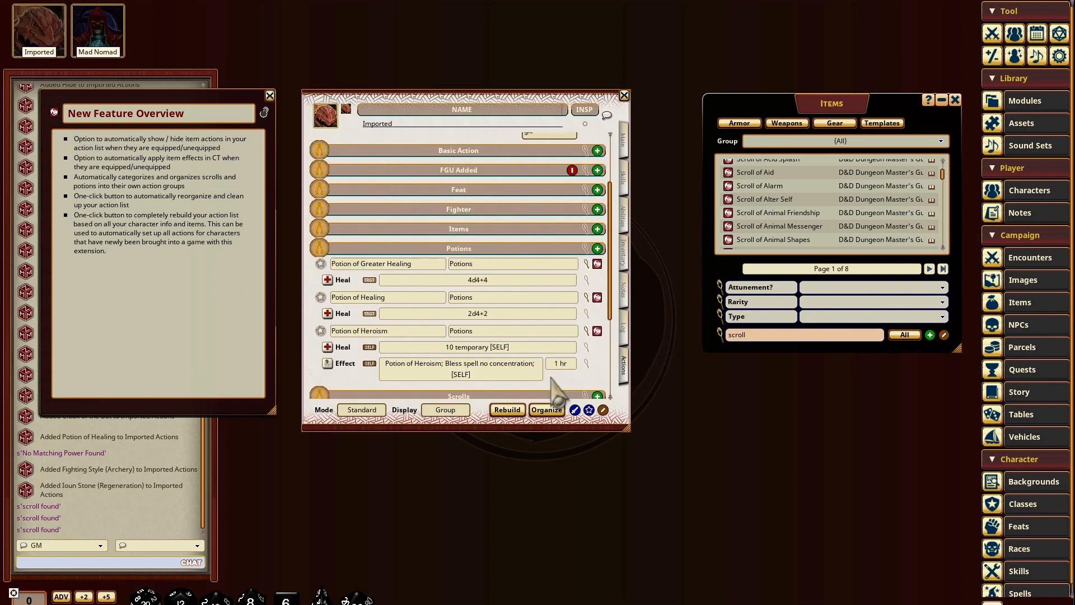
{"action": "left_click", "coordinate": [489, 249]}
{"action": "left_click", "coordinate": [468, 268]}
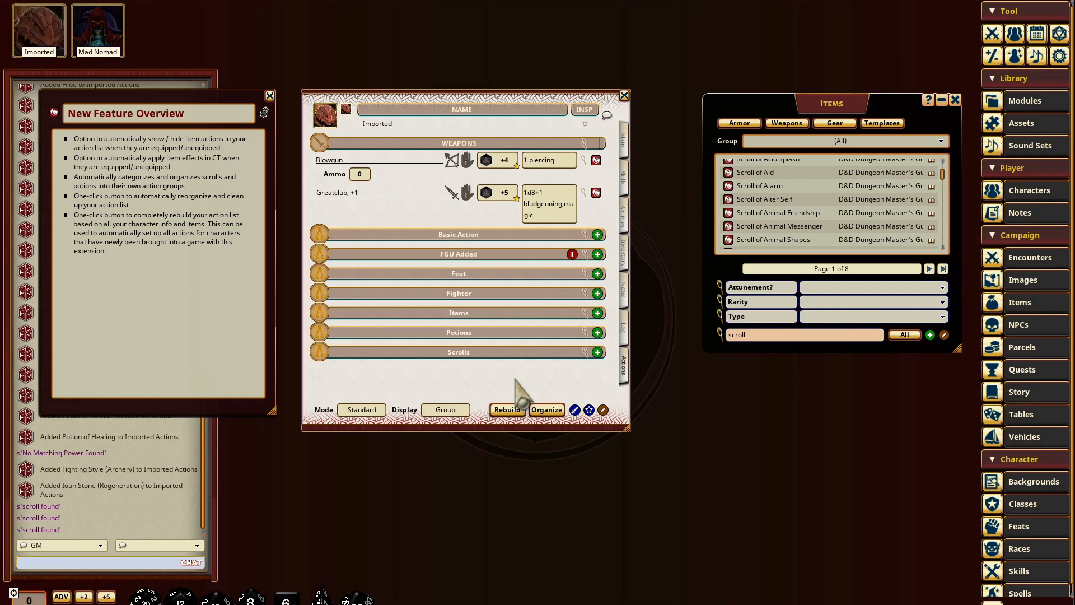
{"action": "left_click", "coordinate": [572, 257]}
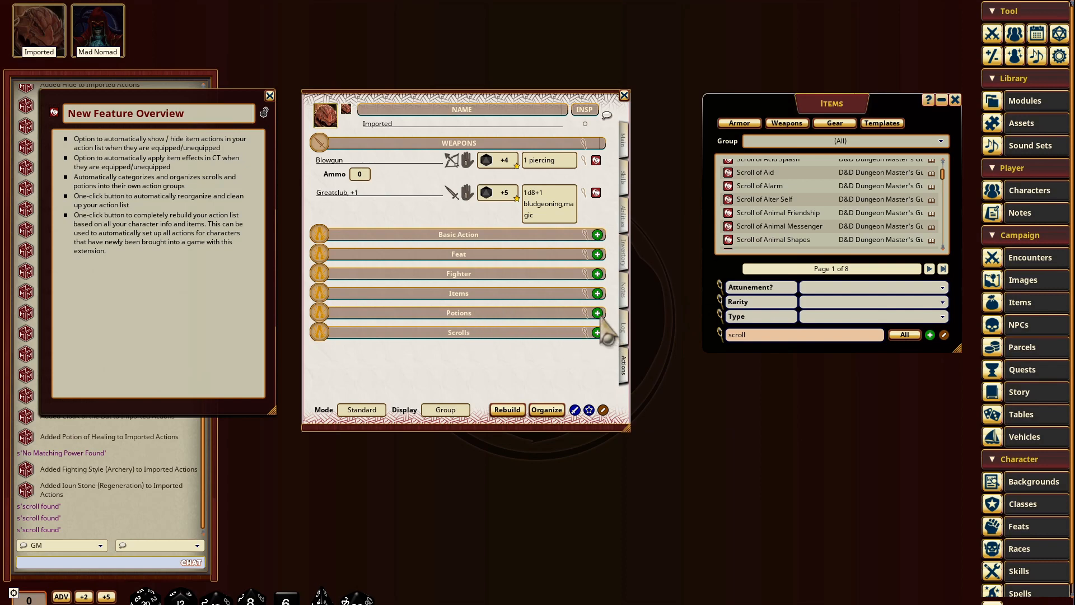
Step: Shift the Imported character sheet slightly and move the Items window closer beside it
{"action": "mouse_move", "coordinate": [505, 352]}
{"action": "left_mouse_down"}
{"action": "mouse_move", "coordinate": [533, 361]}
{"action": "mouse_move", "coordinate": [496, 353]}
{"action": "left_mouse_up"}
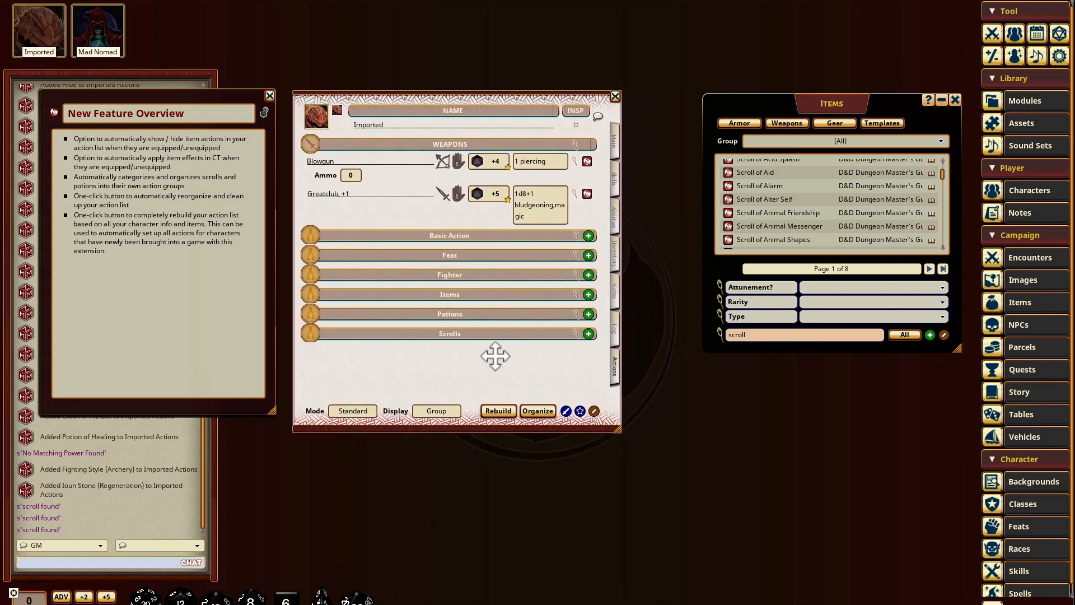
{"action": "left_click_drag", "start_coordinate": [822, 101], "coordinate": [769, 99]}
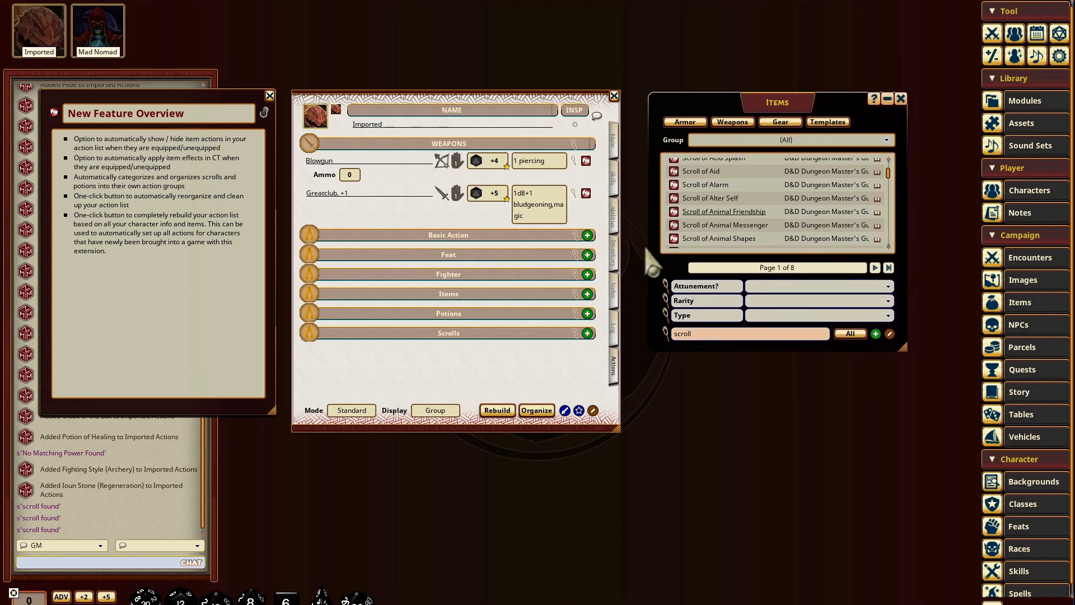
{"action": "left_click_drag", "start_coordinate": [508, 371], "coordinate": [508, 369]}
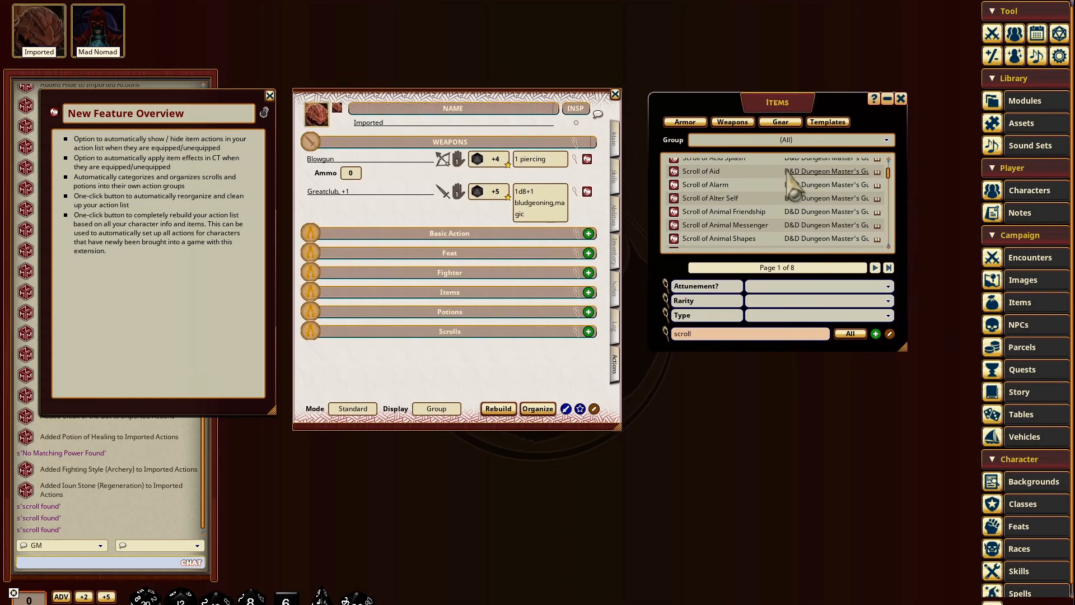
{"action": "left_click_drag", "start_coordinate": [783, 100], "coordinate": [777, 95]}
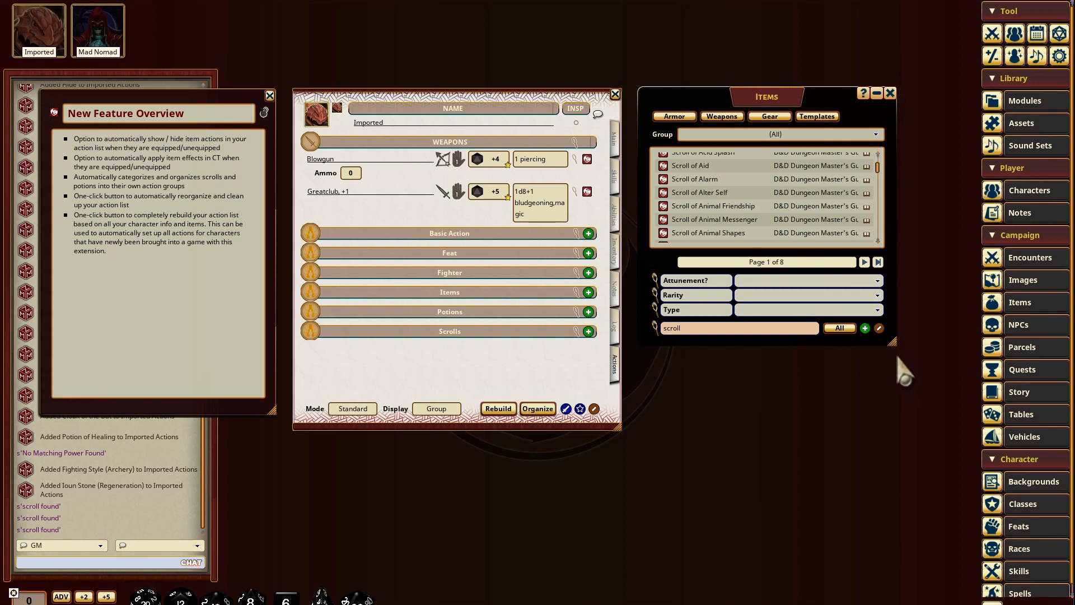